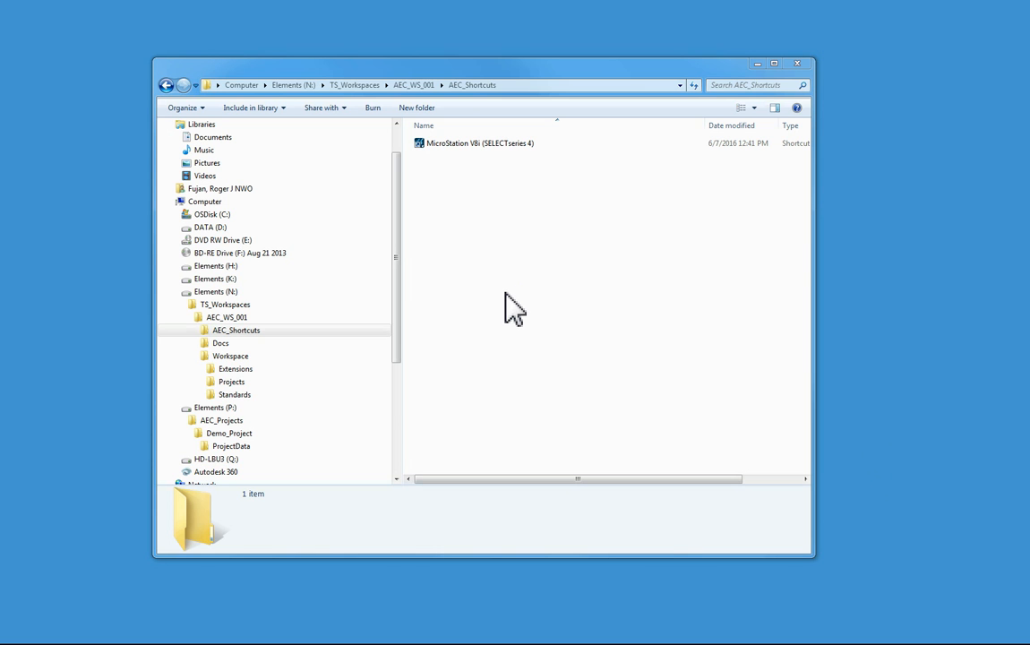
Open AEC_WS_001_Managers_Guide.pdf from the Docs folder of AEC_WS_001 and show its bookmarks.
click(224, 345)
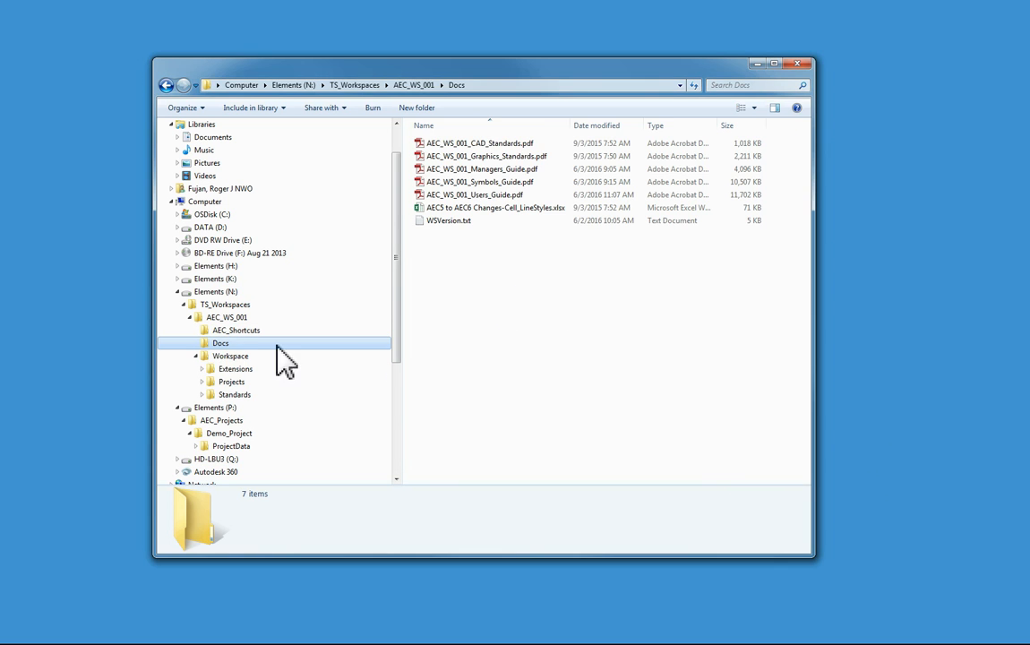
double_click(466, 169)
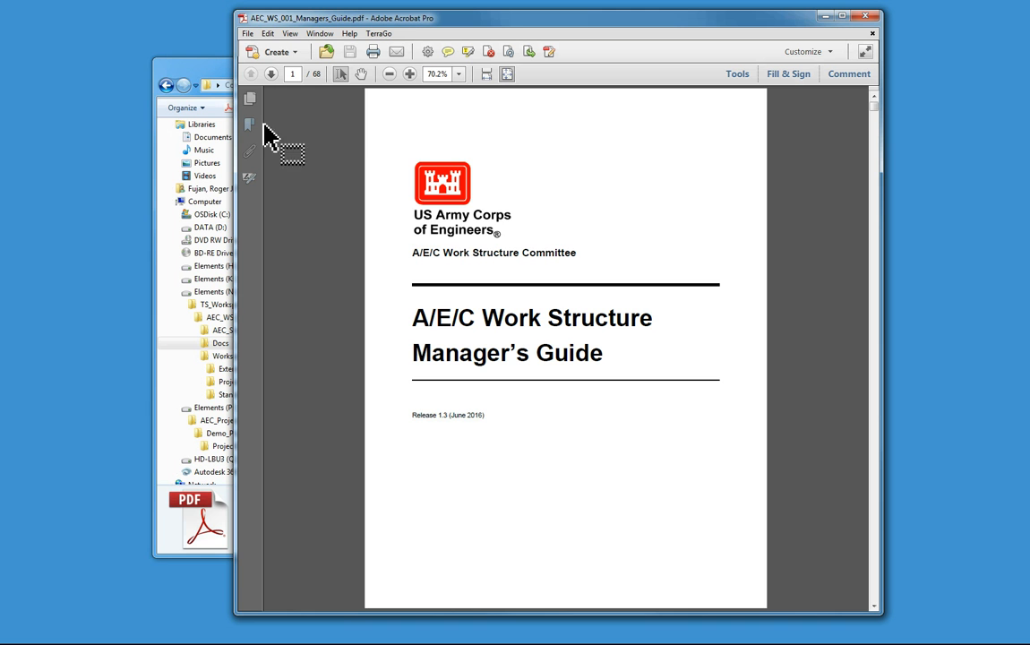
click(251, 133)
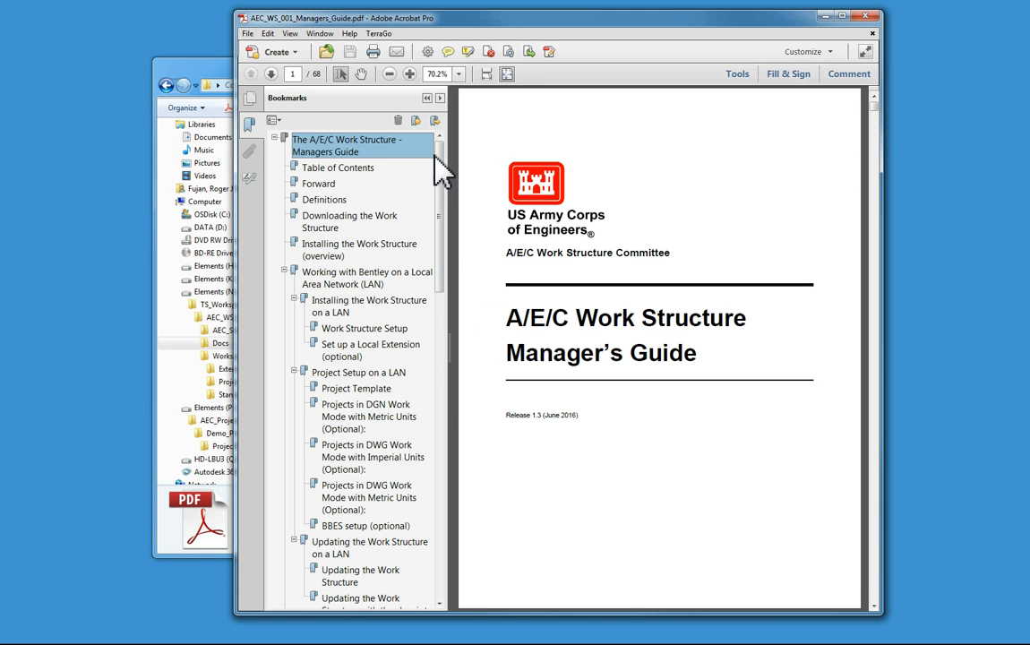
Go to the guide's "Working with Autodesk" section and look through its AutoCAD and Civil3D setup pages.
scroll(448, 190, down, 1)
drag(443, 178, 462, 520)
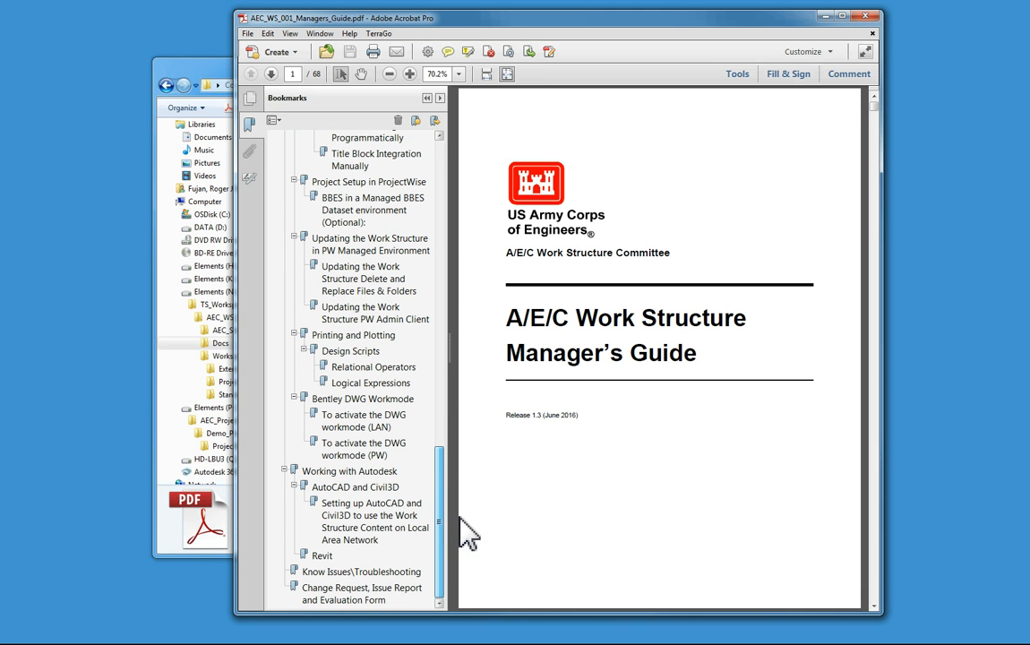
click(341, 475)
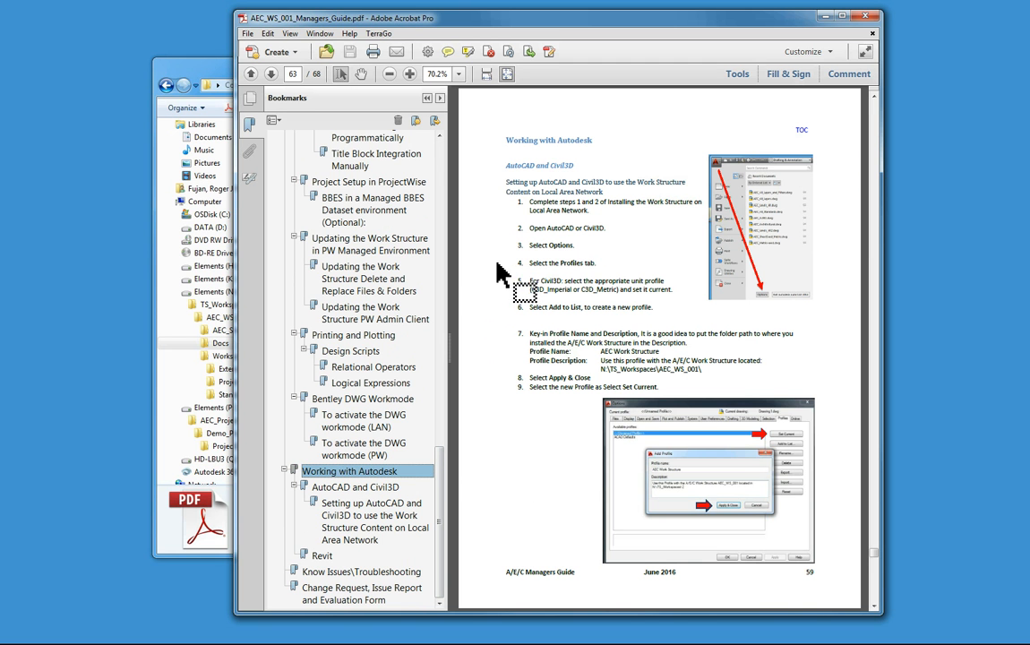
scroll(500, 276, down, 1)
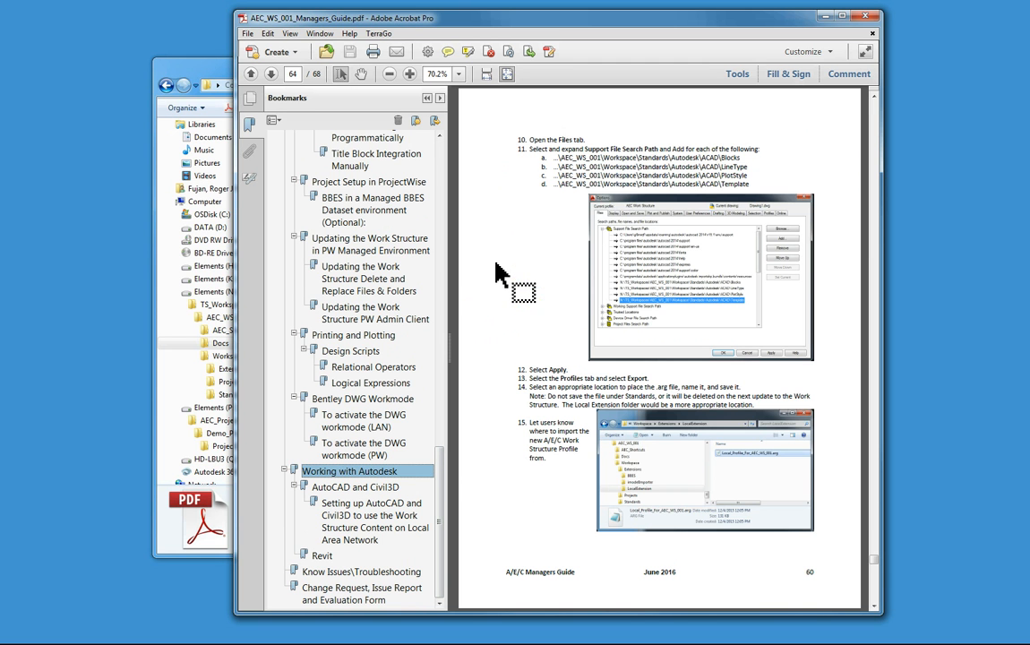
Go to the guide's "Bentley DWG Workmode" section and review the command line switches from -wsAEC_DWG to -wsAEC_DWG_MilliMeters.
click(328, 401)
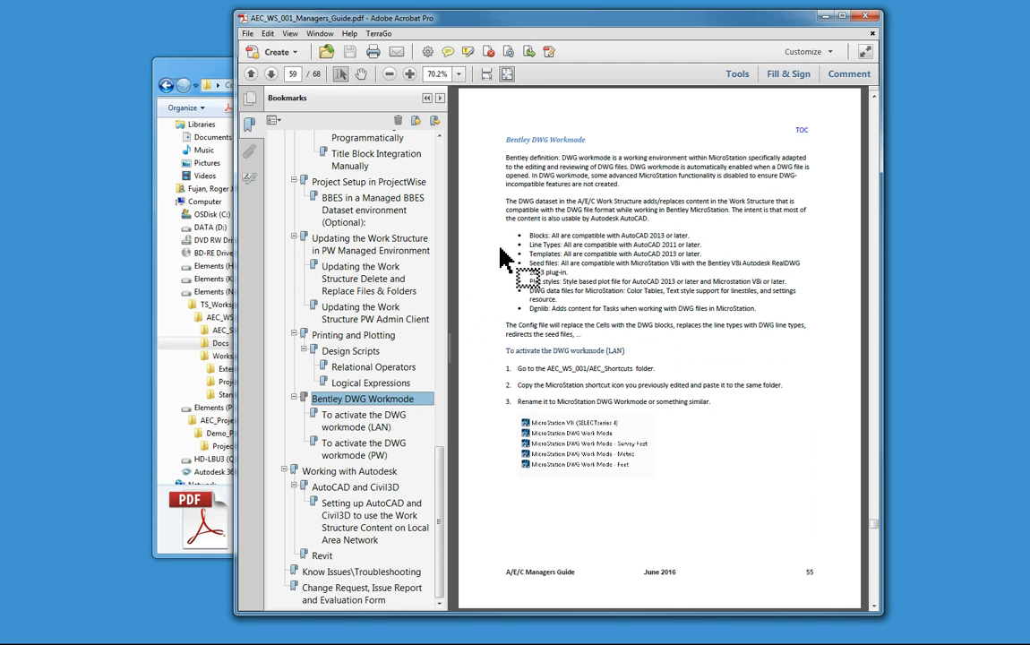
scroll(515, 249, down, 1)
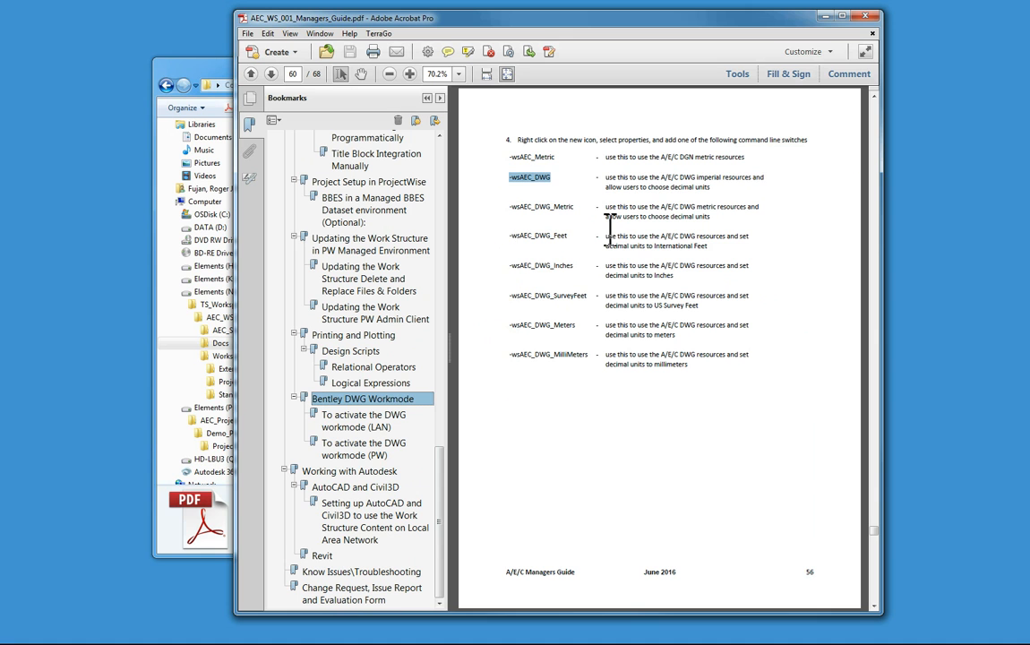
click(508, 208)
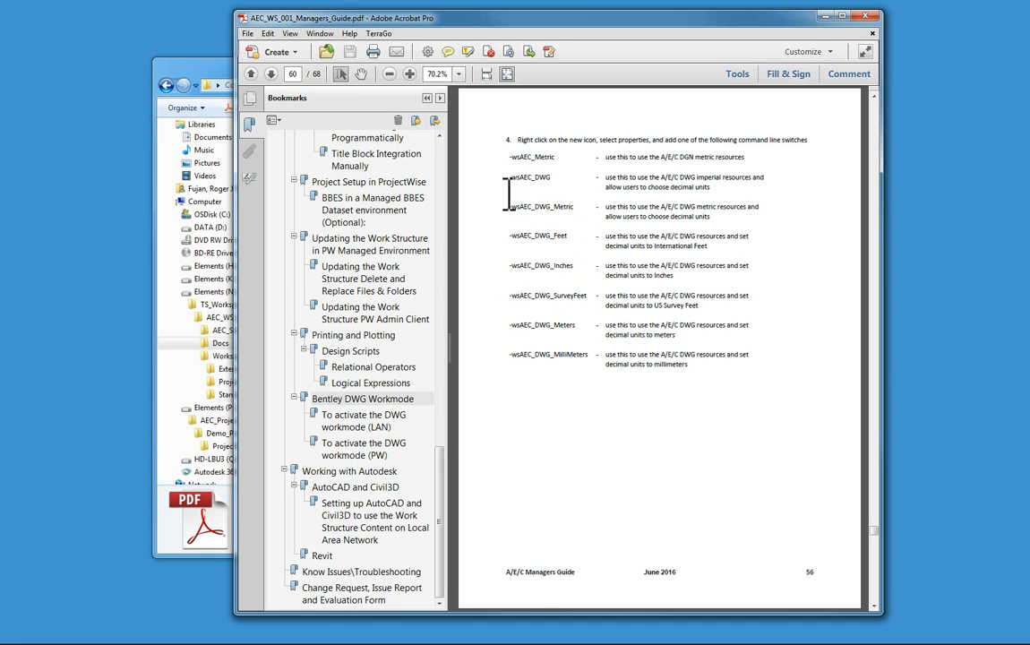
drag(509, 177, 547, 177)
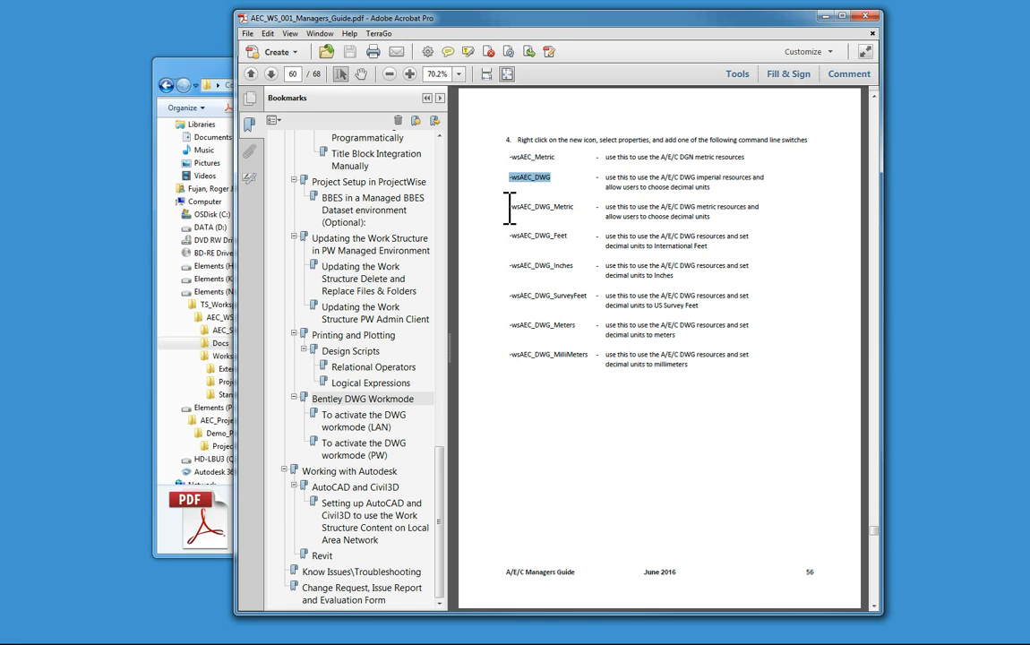
drag(509, 206, 574, 206)
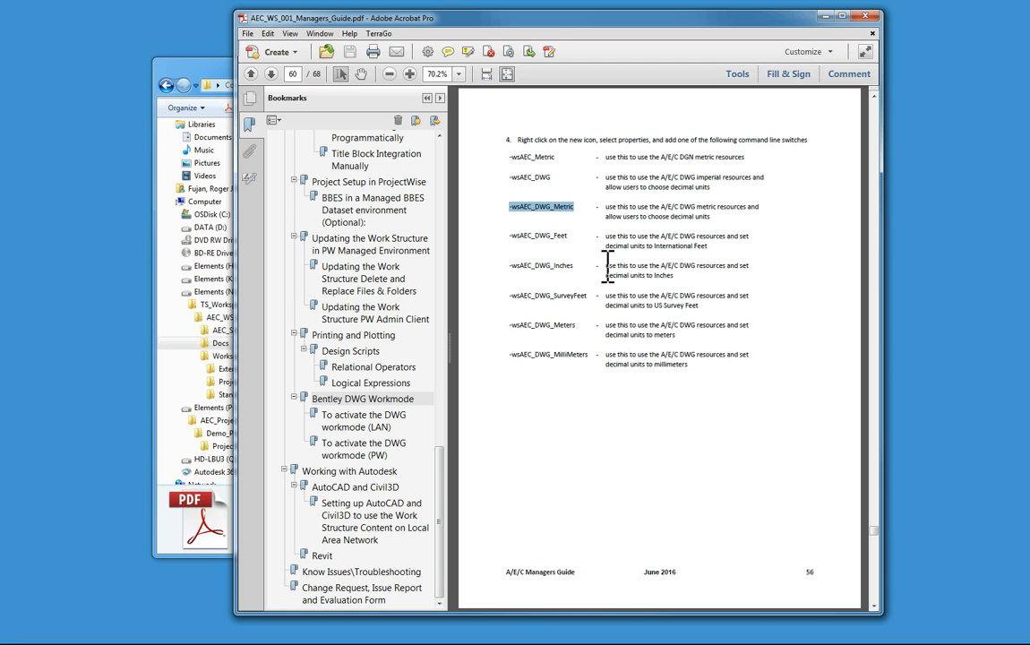
drag(509, 235, 568, 235)
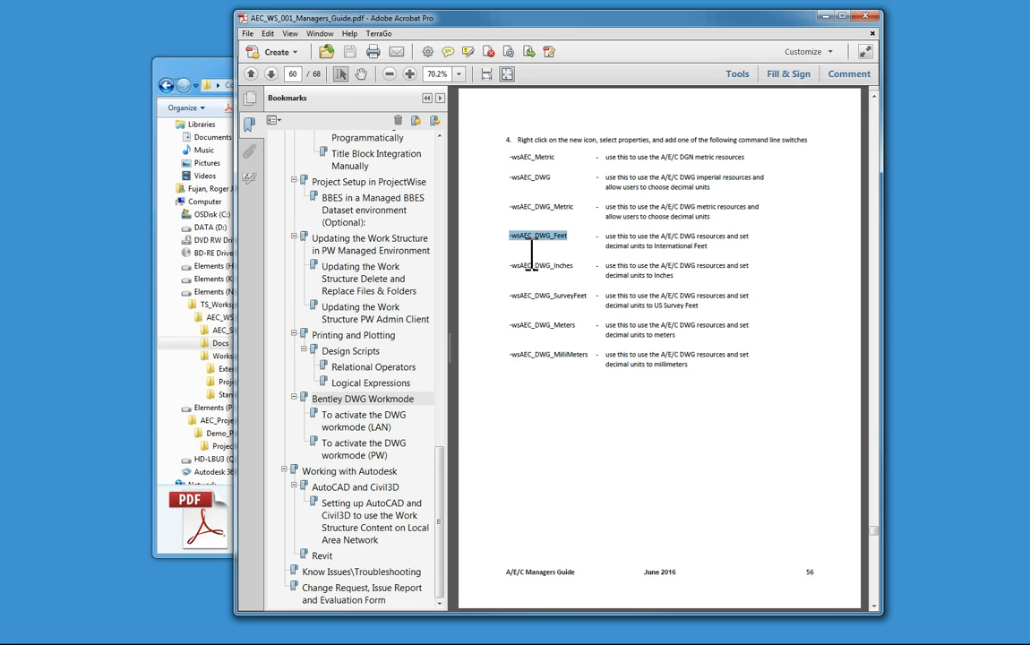
drag(545, 266, 586, 295)
drag(539, 325, 592, 355)
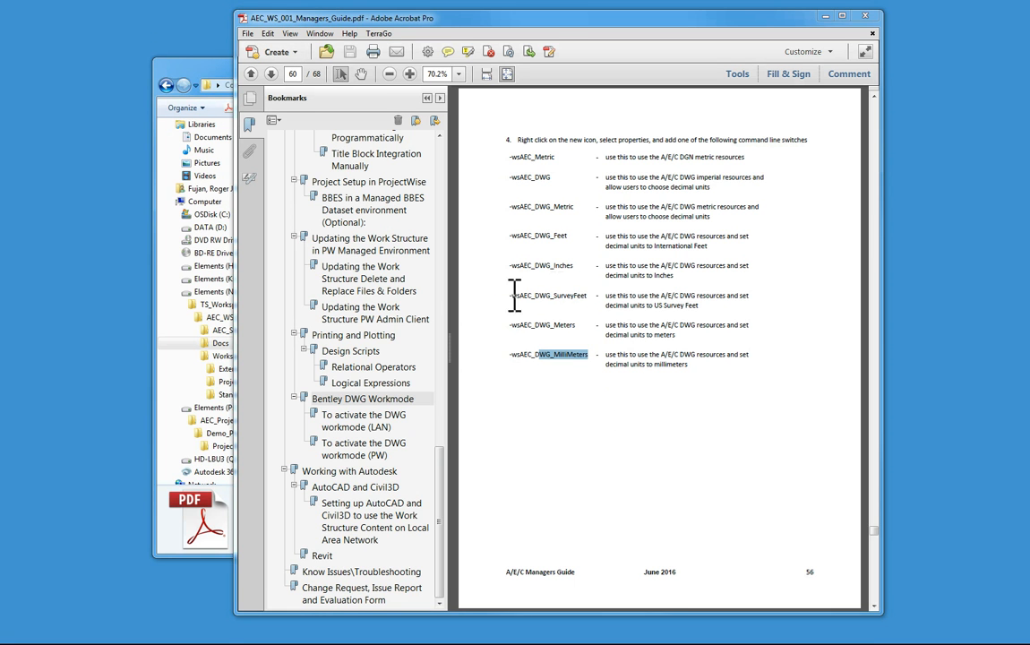
drag(509, 355, 646, 402)
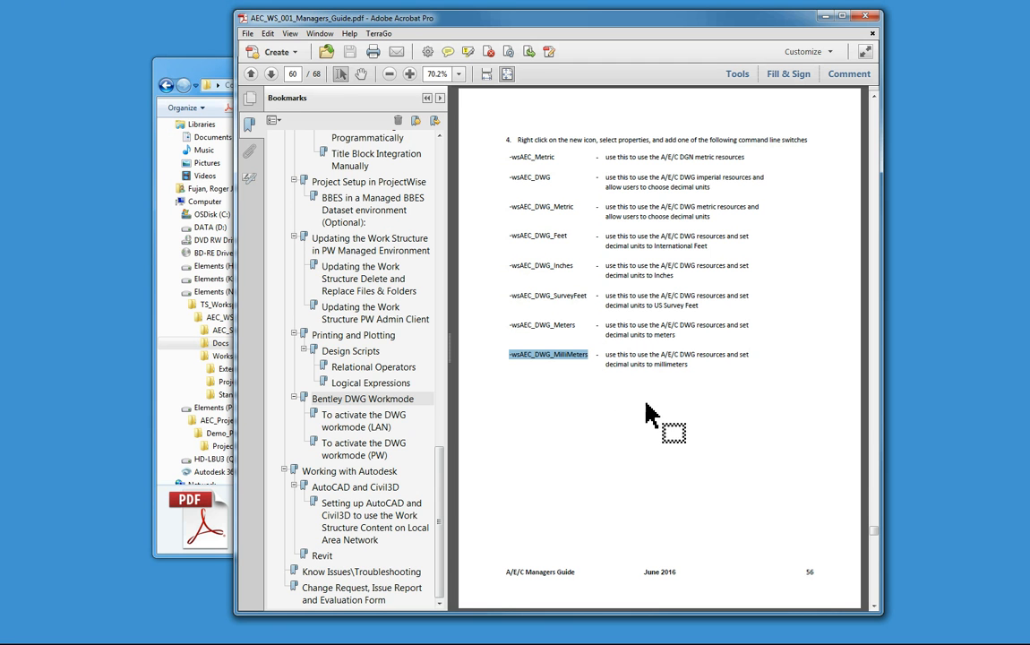
Duplicate the MicroStation V8i (SELECTseries 4) shortcut in the AEC_Shortcuts folder and rename the copy "MicroStation DWG mode".
click(190, 62)
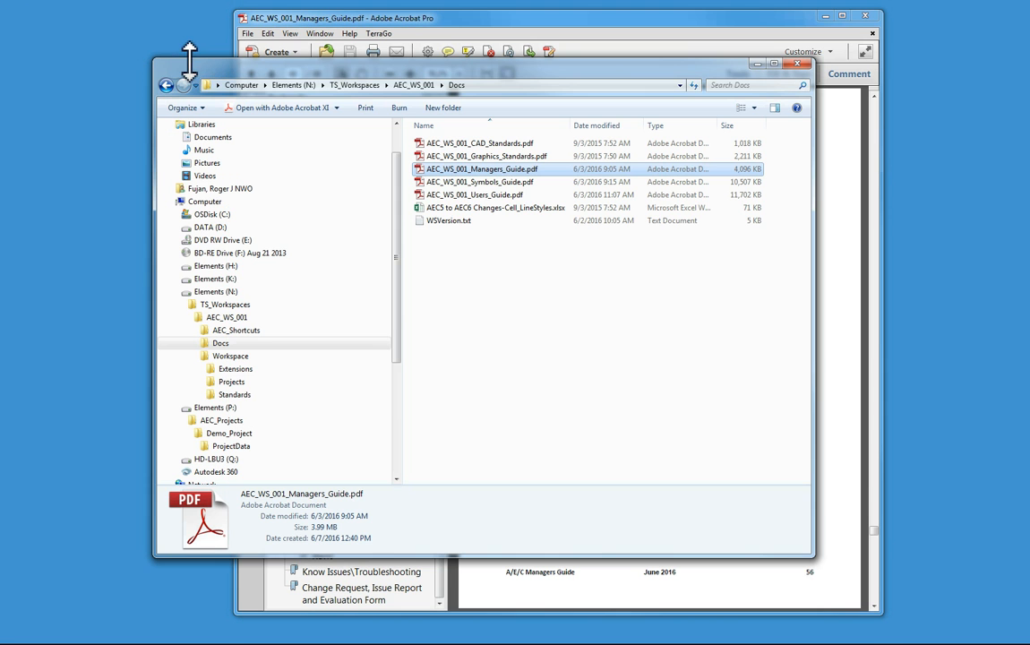
click(238, 330)
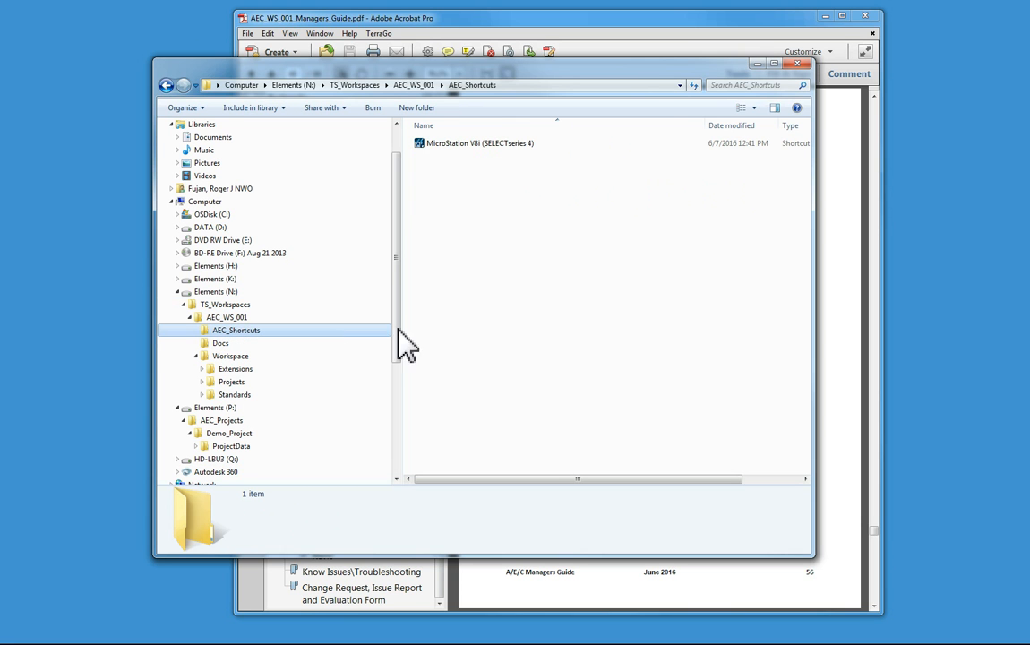
drag(457, 144, 477, 211)
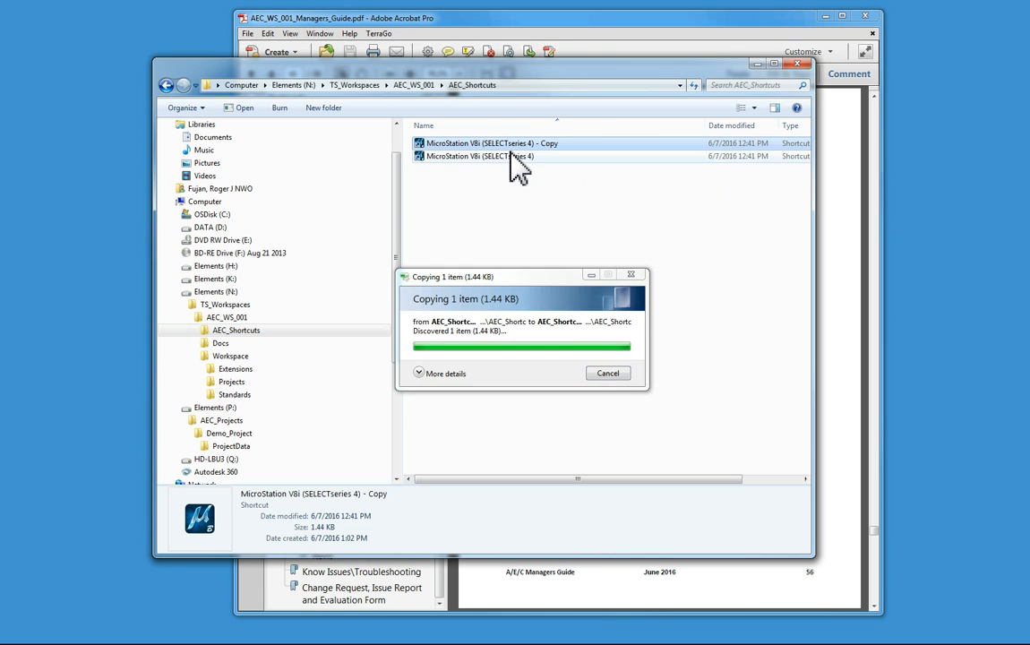
click(481, 143)
drag(473, 143, 591, 143)
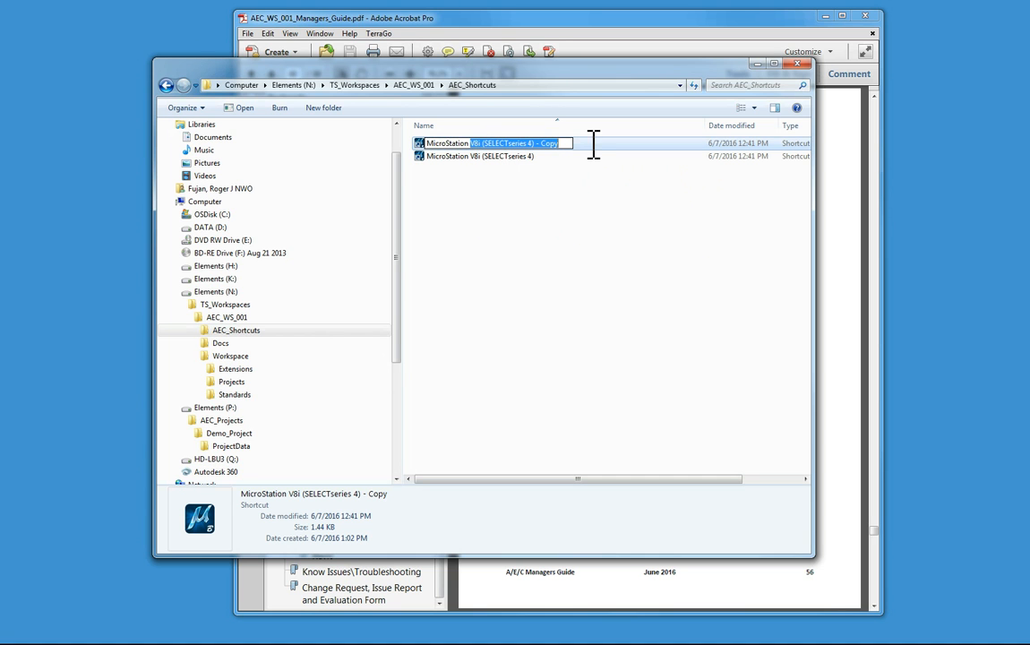
text(DWG mode)
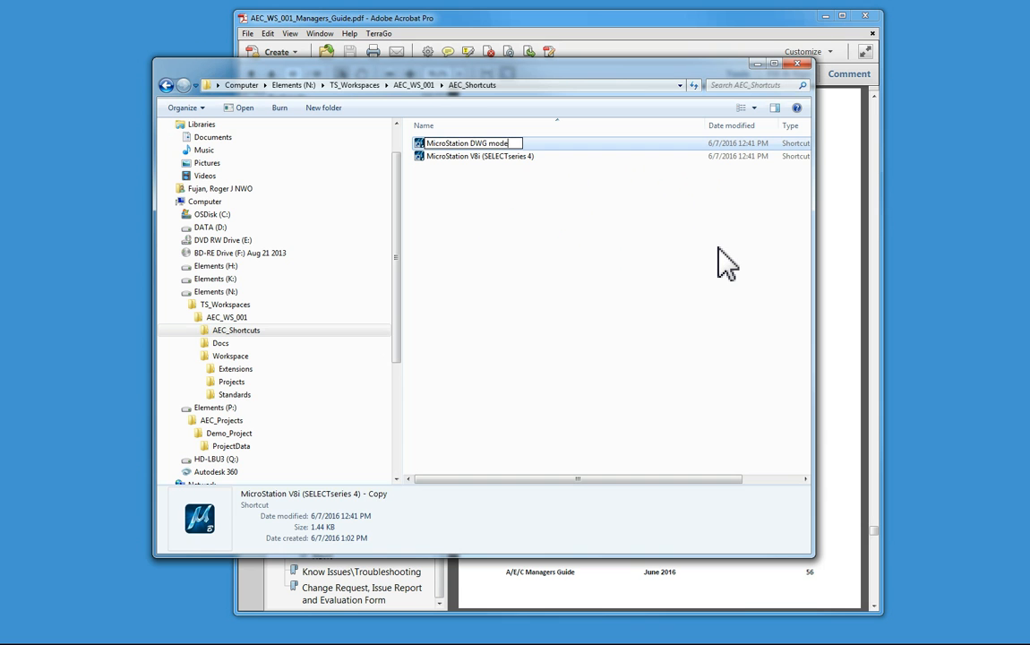
click(719, 250)
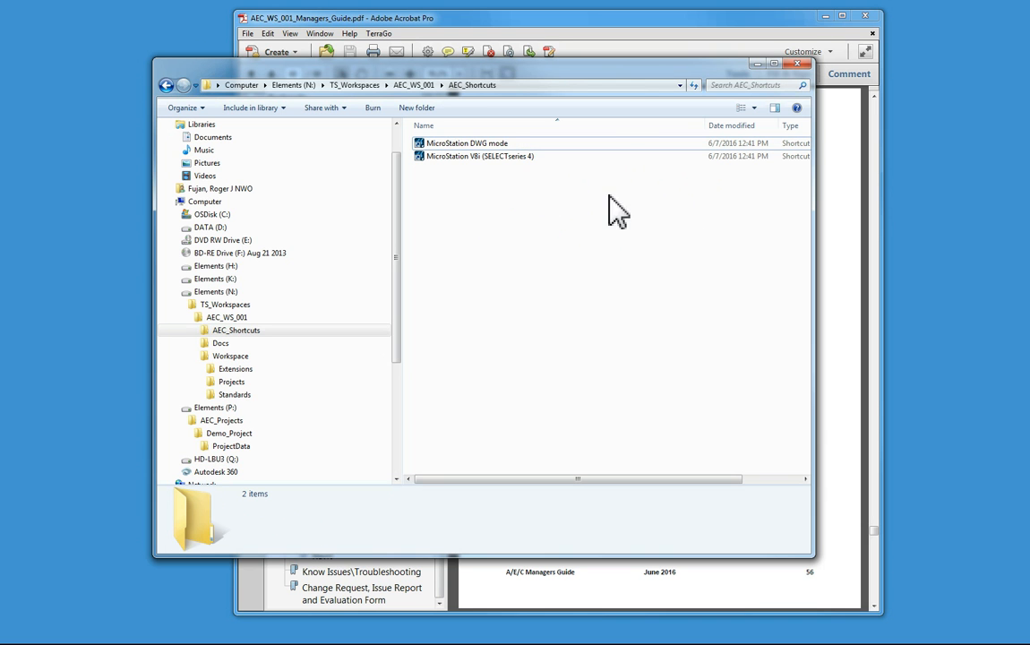
Open the properties of the MicroStation DWG mode shortcut and move the dialog clear of the guide.
click(458, 144)
right_click(460, 147)
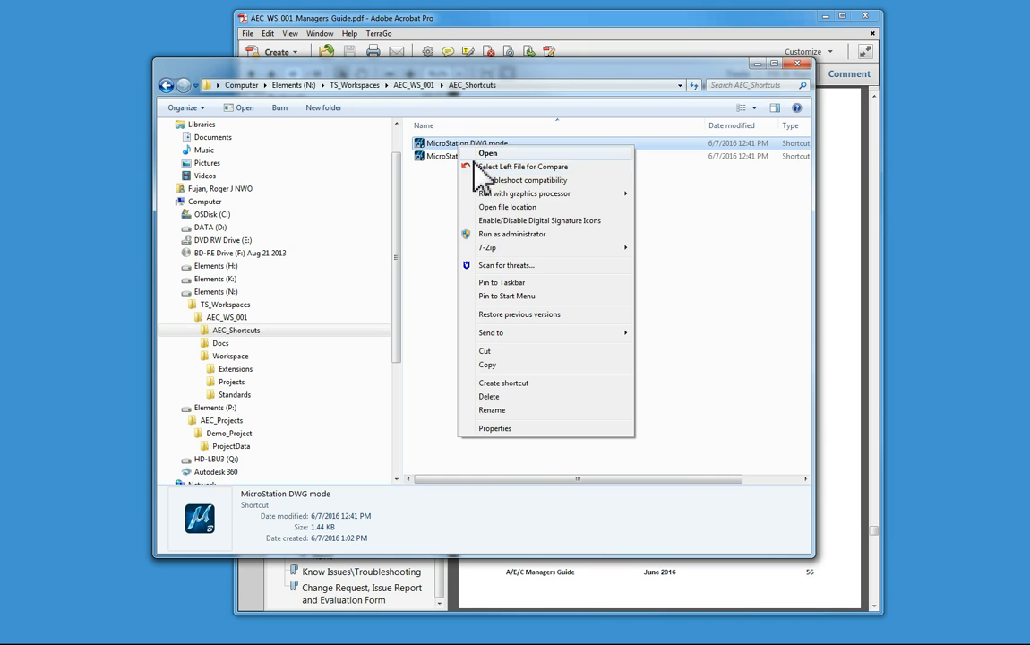
click(505, 428)
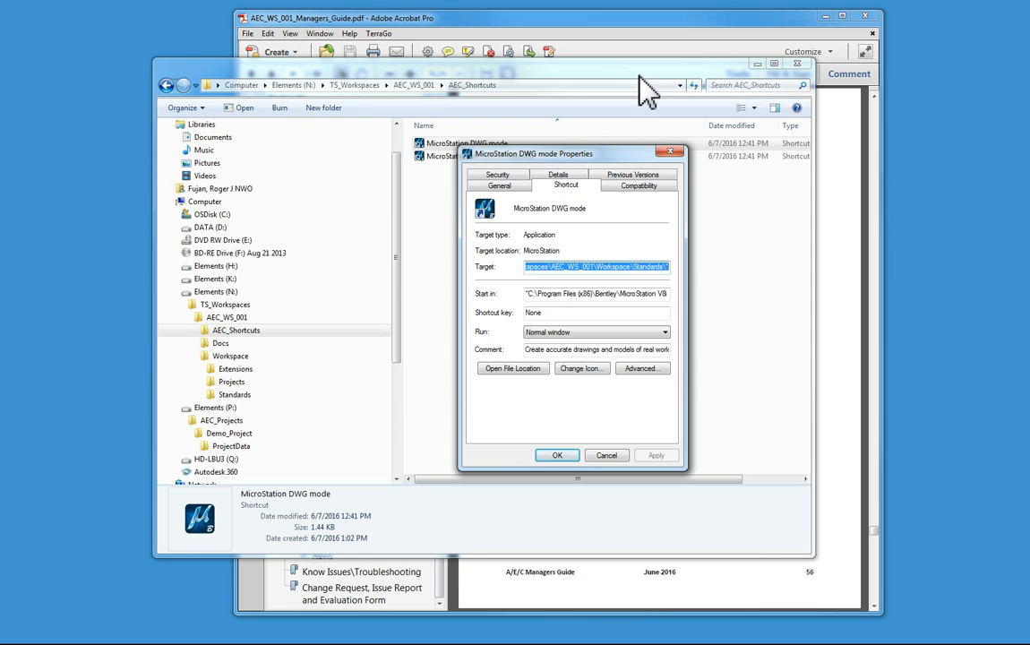
drag(531, 154, 111, 132)
Copy the -wsAEC_DWG switch from the list of command line switches in the Manager's Guide.
click(421, 32)
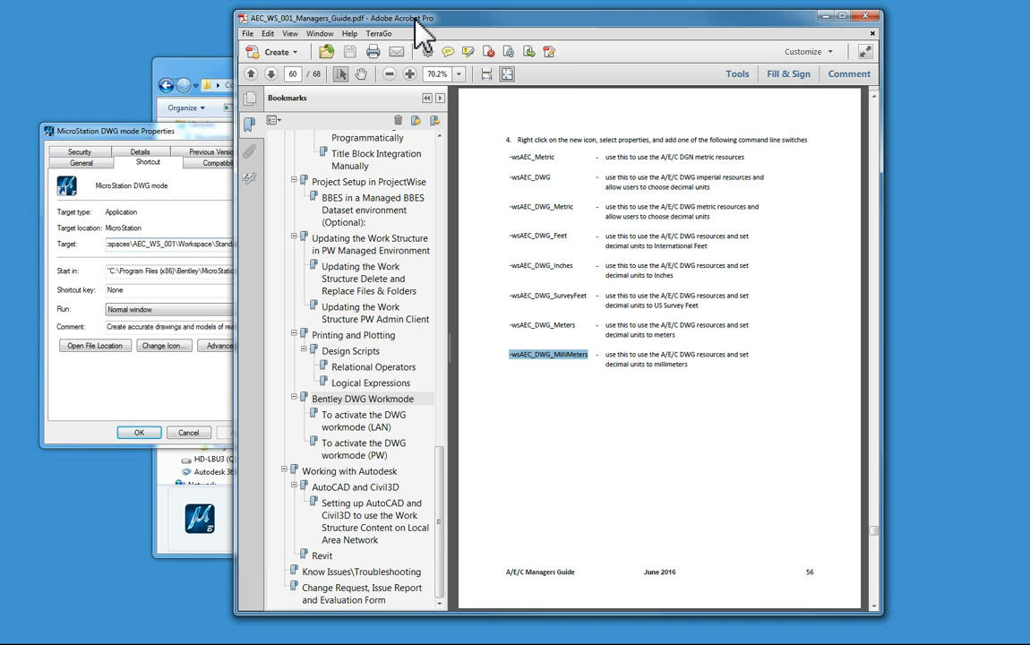
drag(511, 176, 550, 183)
right_click(489, 160)
click(468, 172)
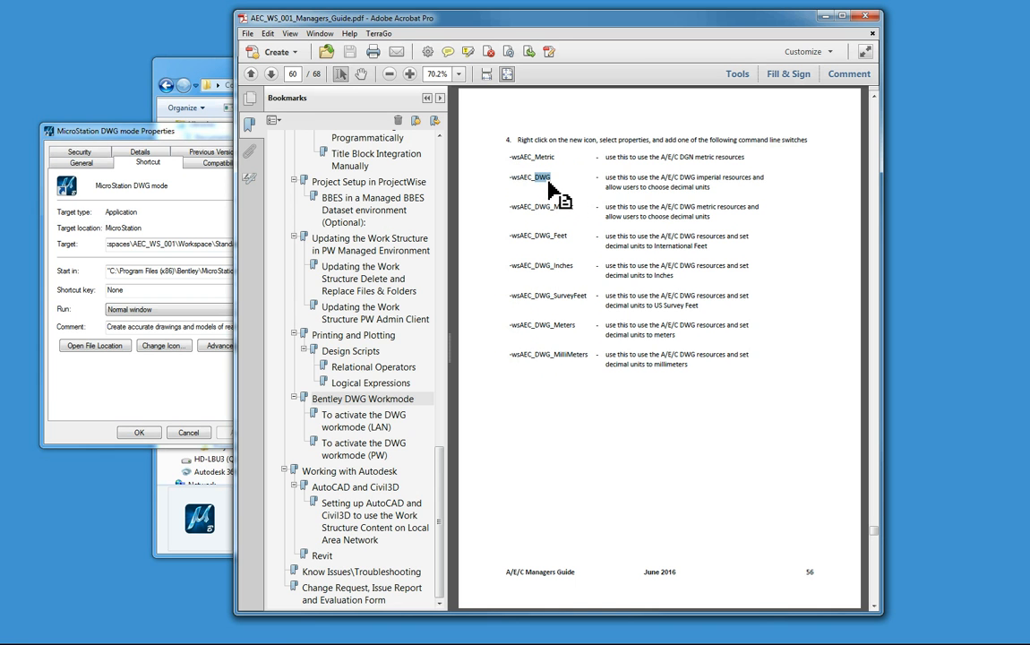
drag(553, 176, 504, 176)
right_click(523, 179)
click(537, 188)
Append the copied -wsAEC_DWG switch to the end of the shortcut's target, then apply the change and close the properties.
click(139, 130)
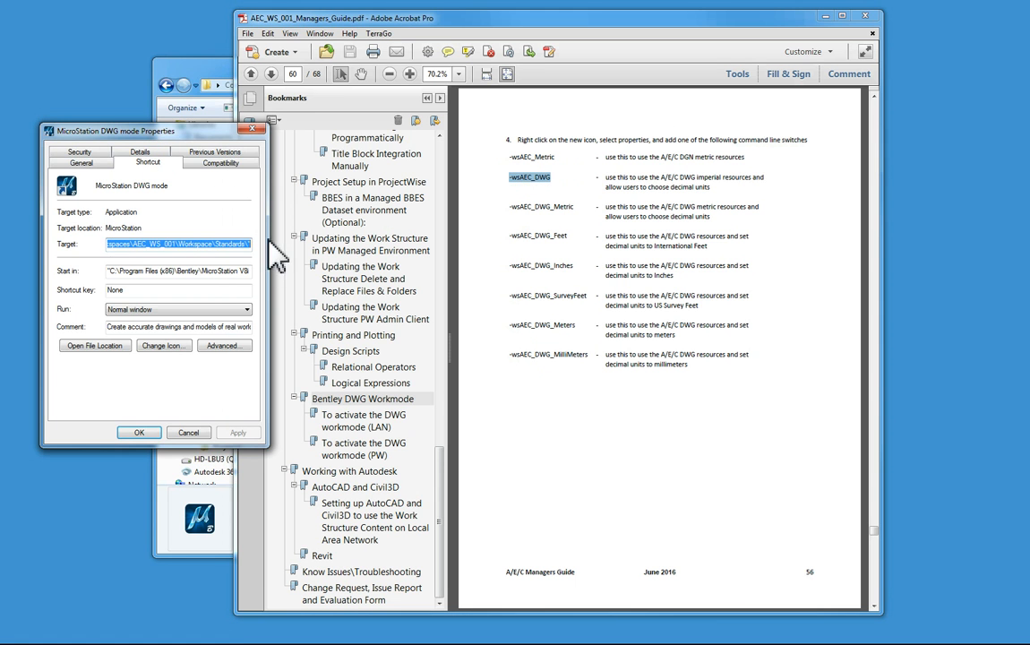
click(254, 243)
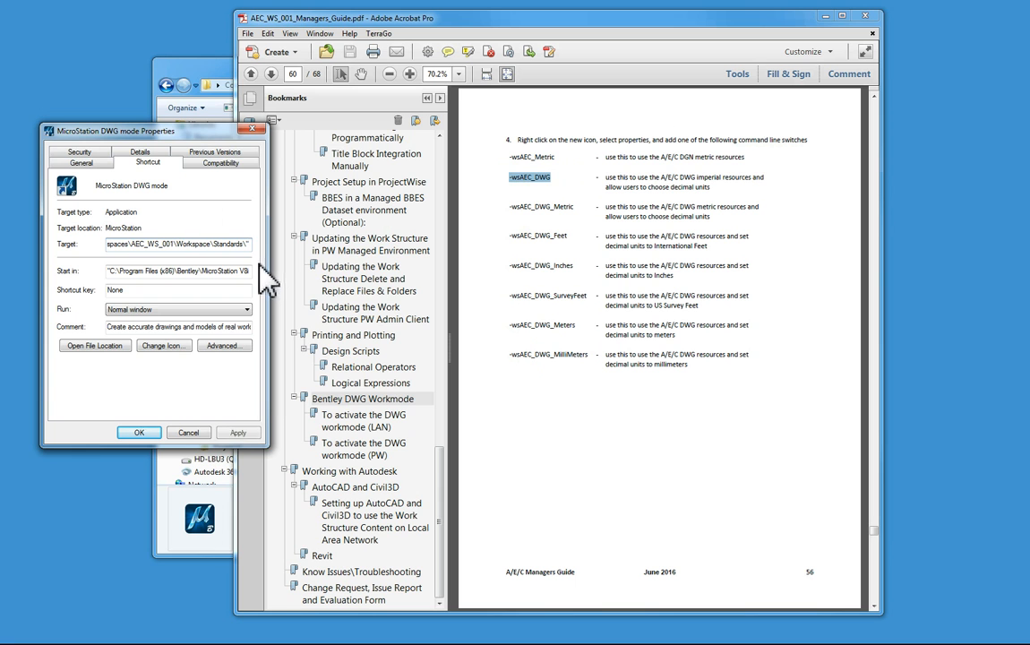
right_click(252, 244)
click(282, 297)
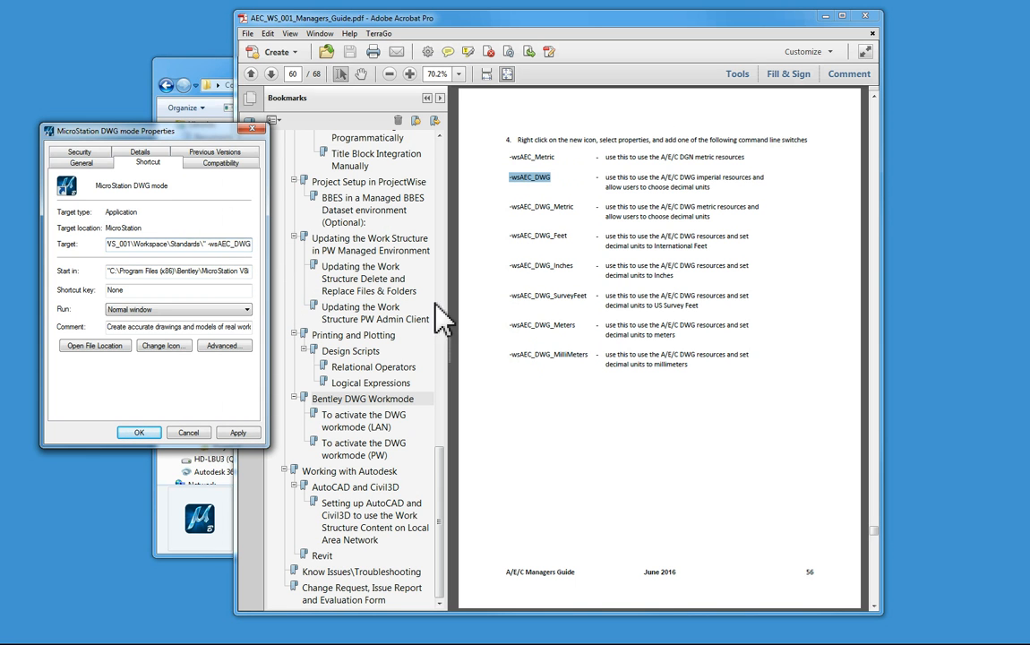
click(238, 433)
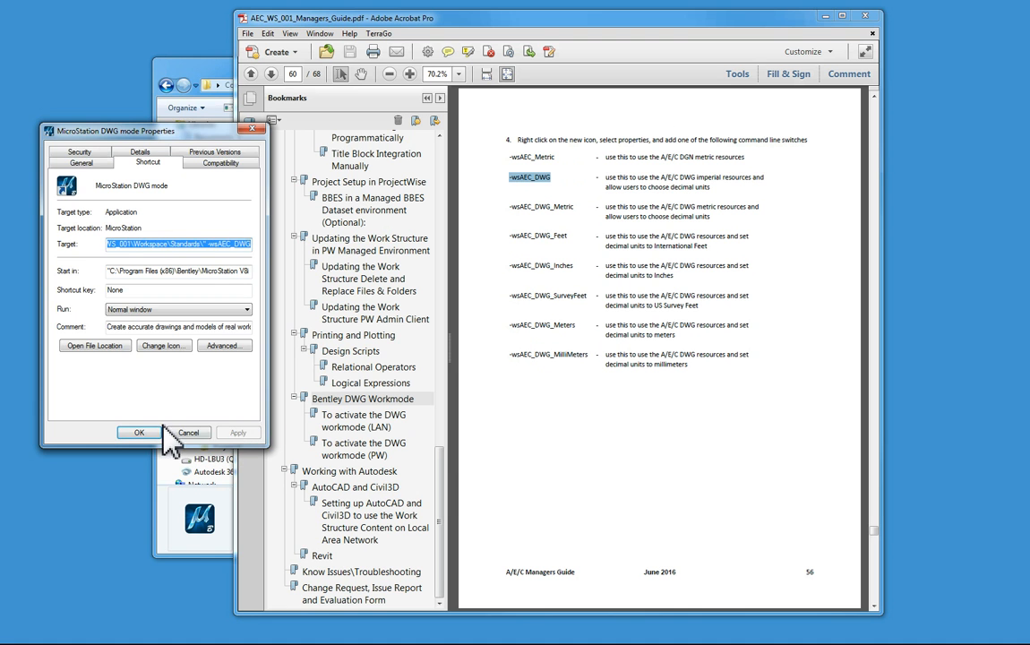
click(138, 433)
Launch MicroStation from the MicroStation DWG mode shortcut and choose Demo_Project as the project.
click(191, 74)
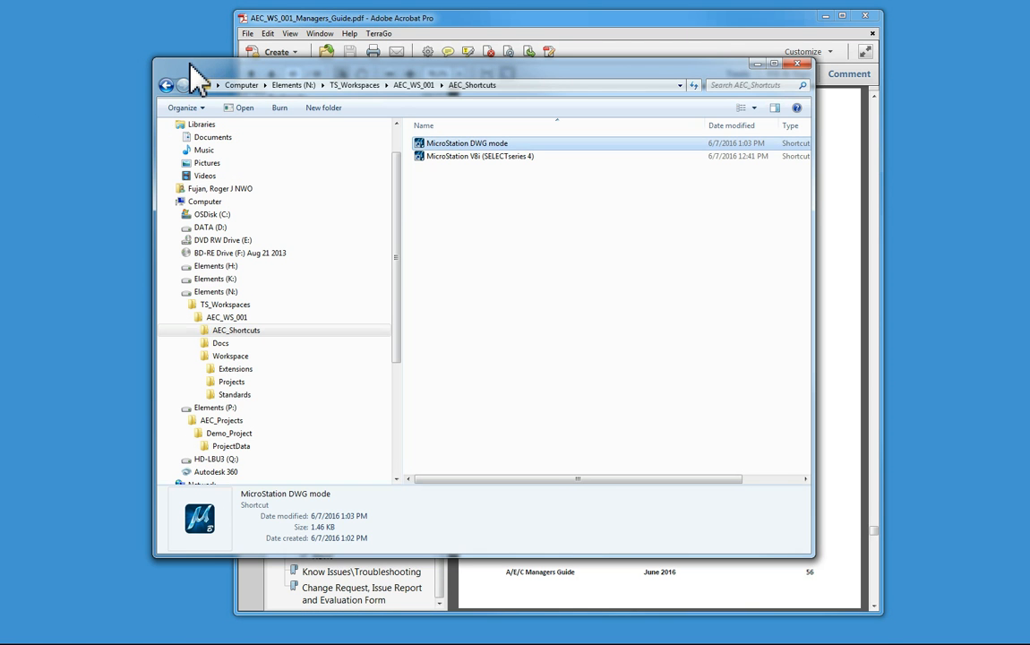
click(455, 145)
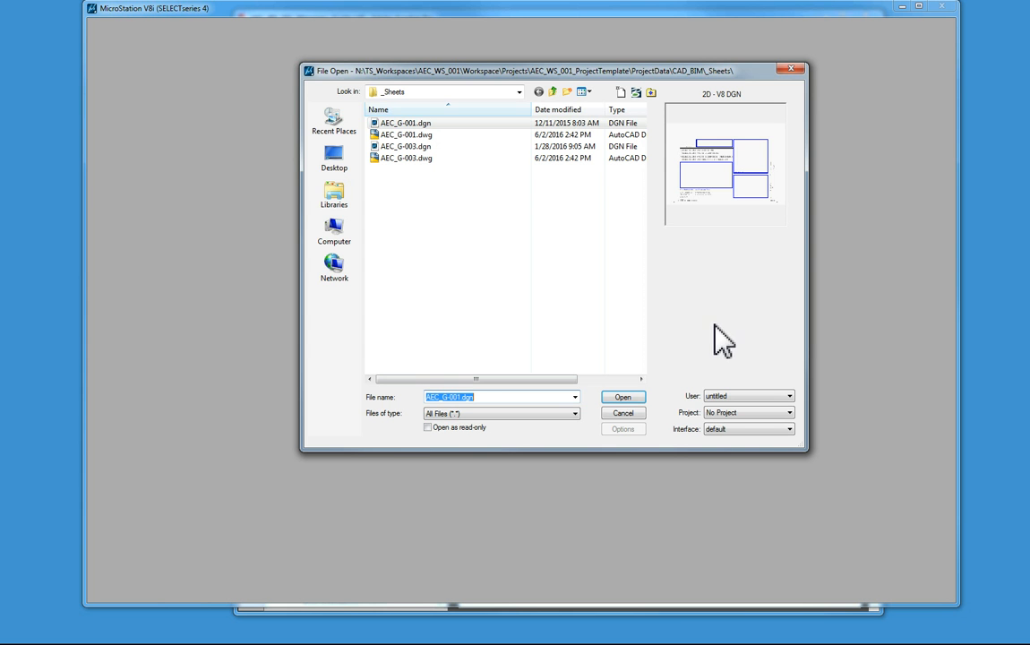
click(734, 413)
click(739, 439)
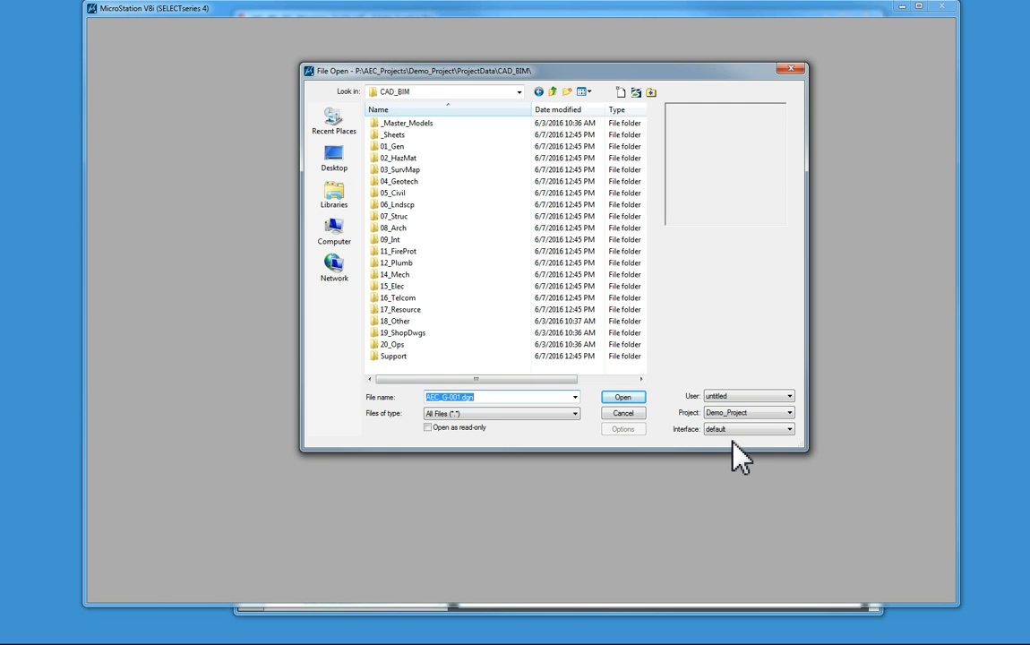
Set the user configuration to DWG - survey feet and select Demo_Project as the project again.
click(747, 395)
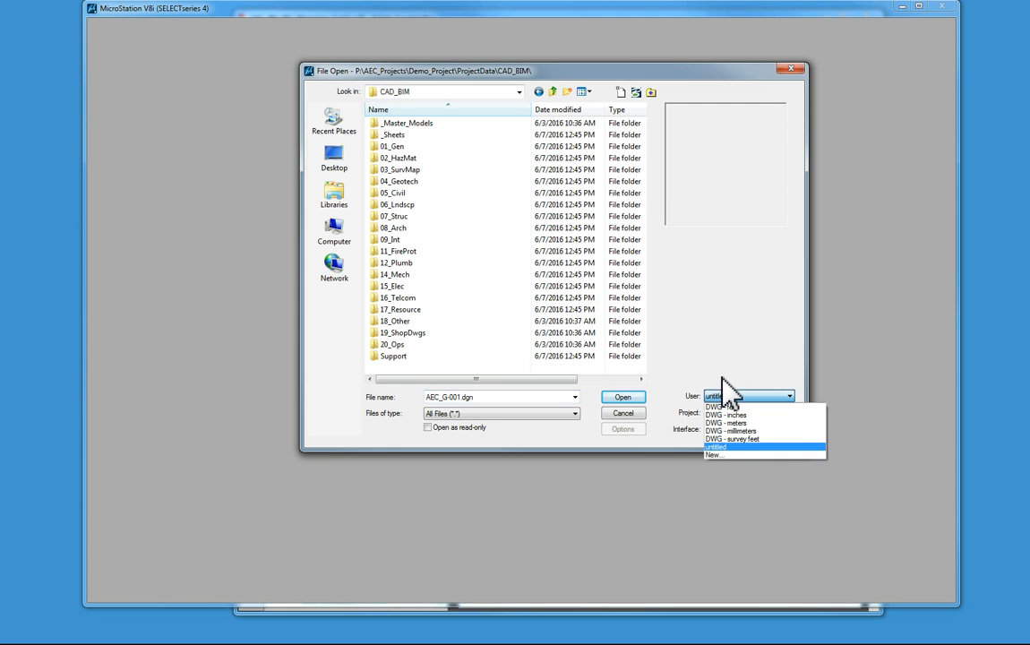
click(749, 439)
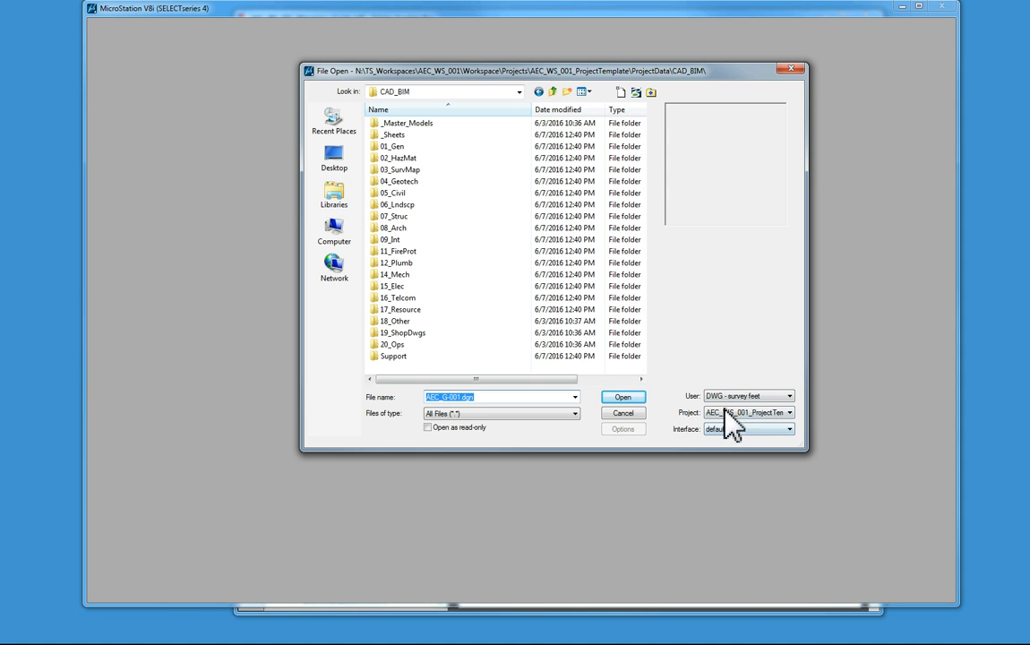
double_click(394, 135)
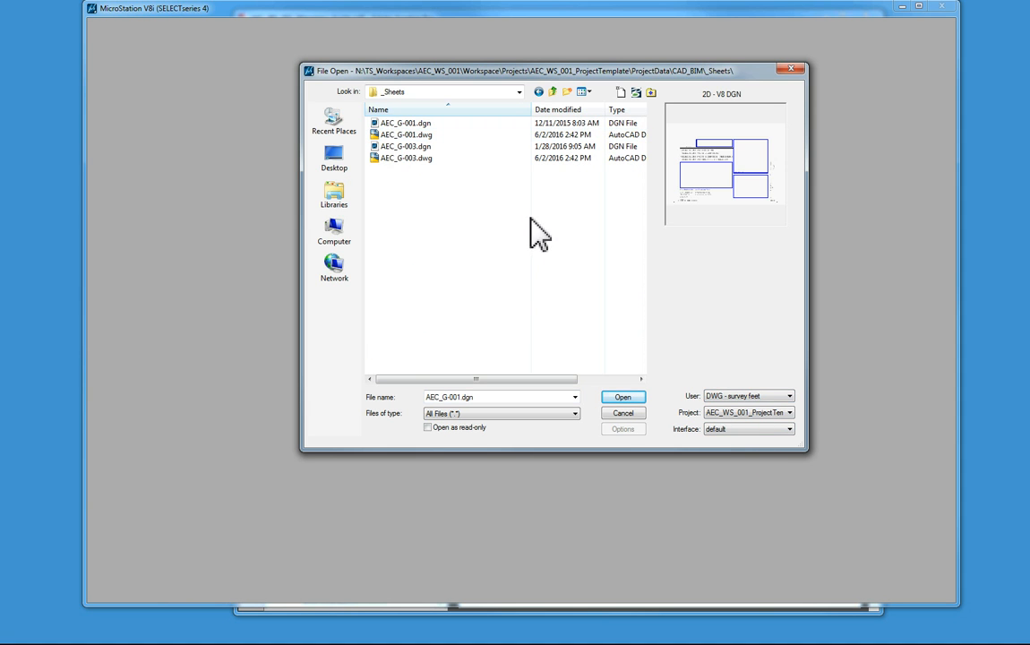
click(748, 413)
click(749, 439)
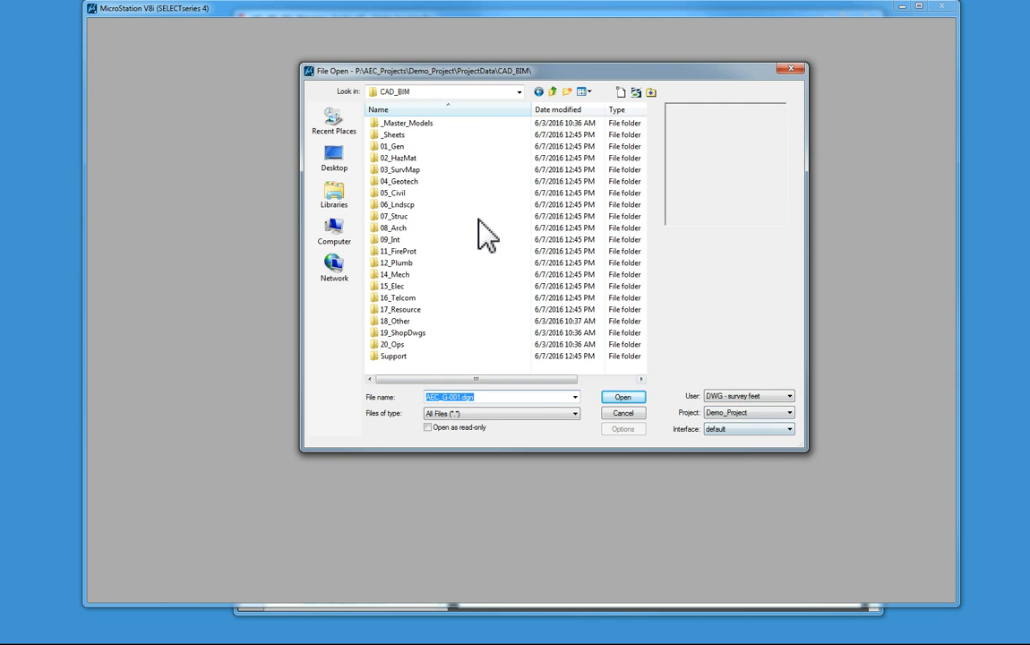
Look through the project's _Sheets folder and the available user configurations, and cancel the file dialog without opening a file.
double_click(394, 134)
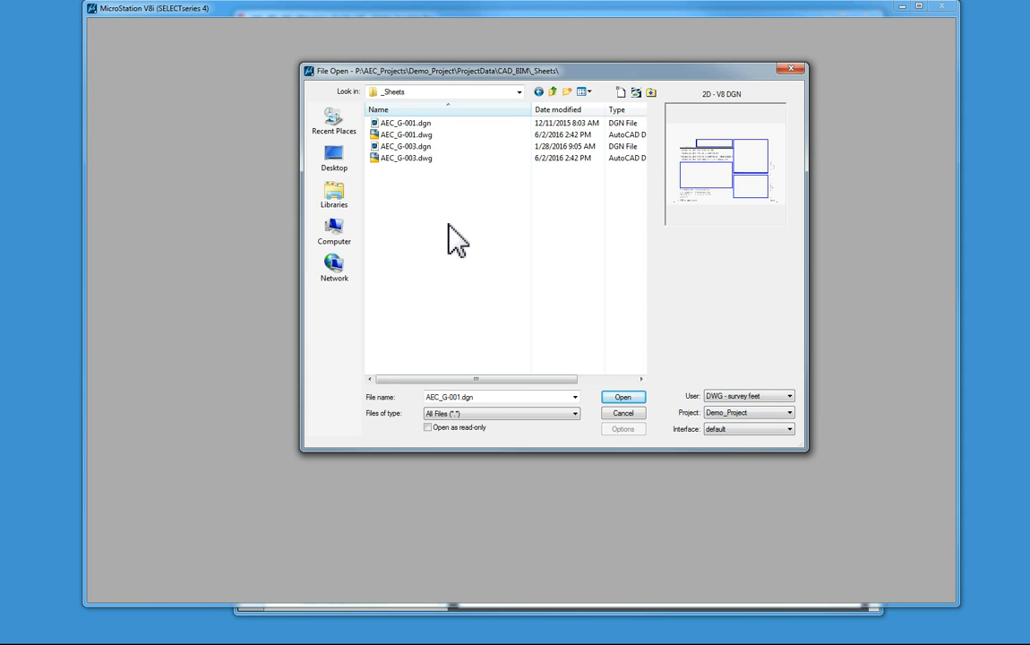
click(727, 397)
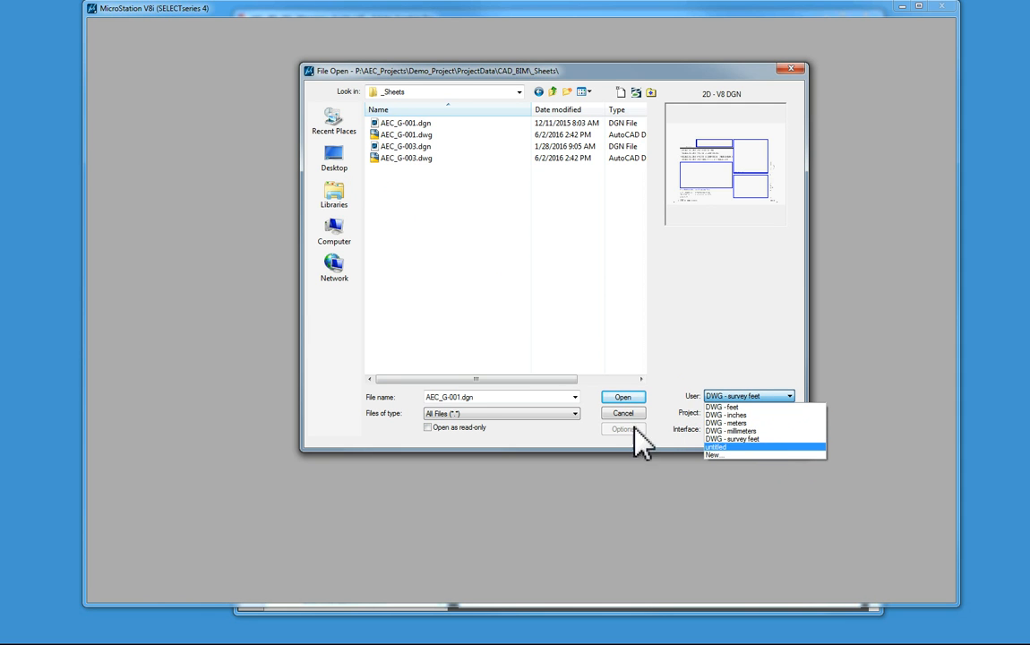
click(655, 411)
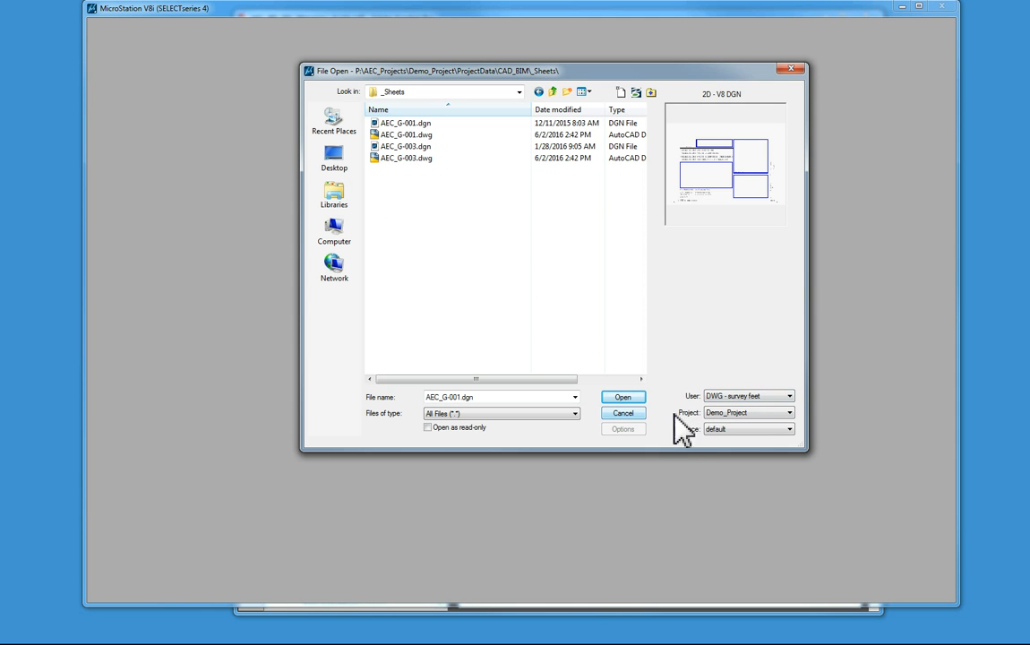
click(625, 416)
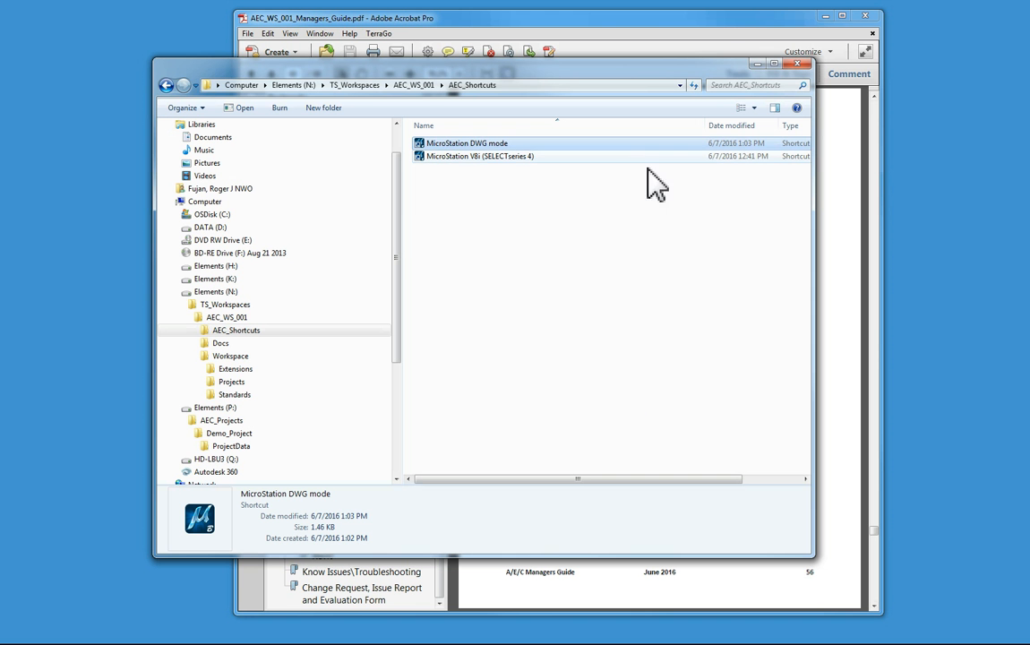
Duplicate the MicroStation DWG mode shortcut in AEC_Shortcuts and rename the copy MicroStation DWG mode - Survey Feet.
click(571, 231)
drag(467, 144, 527, 240)
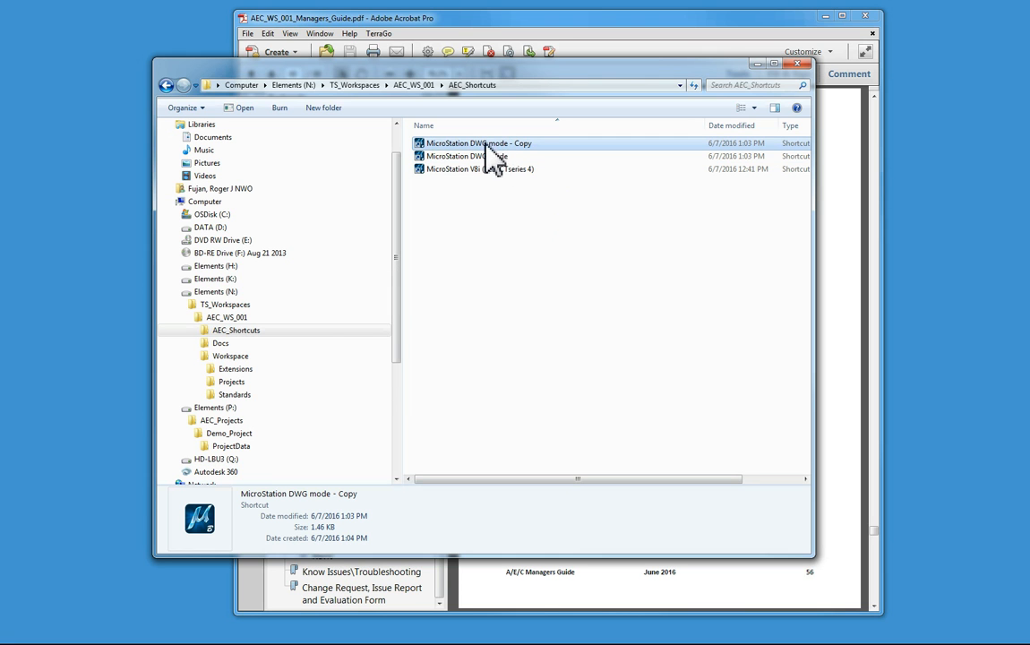
click(491, 144)
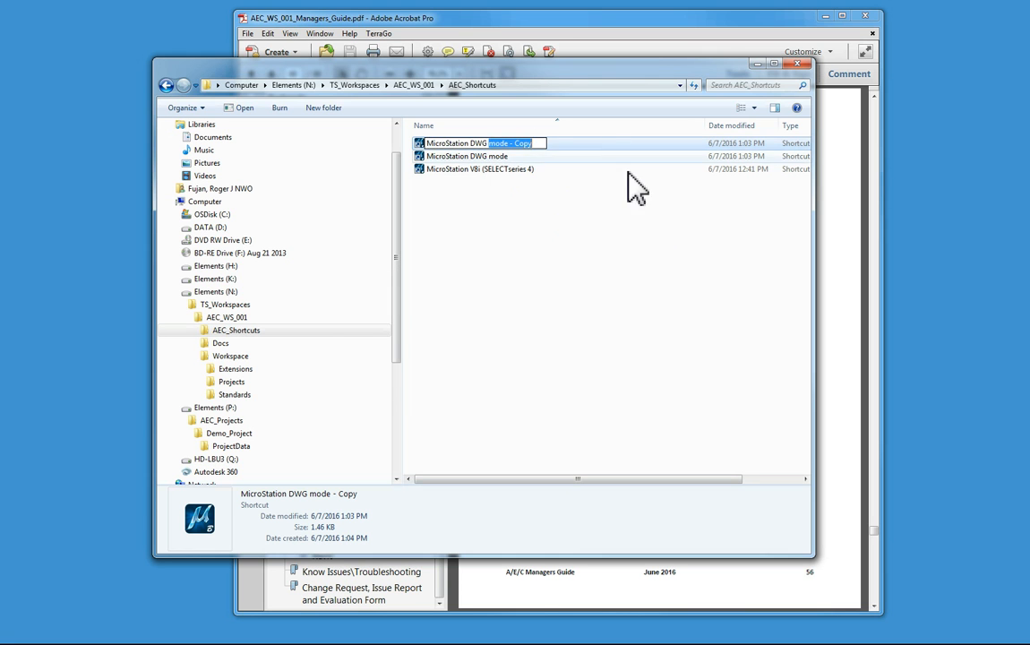
click(533, 144)
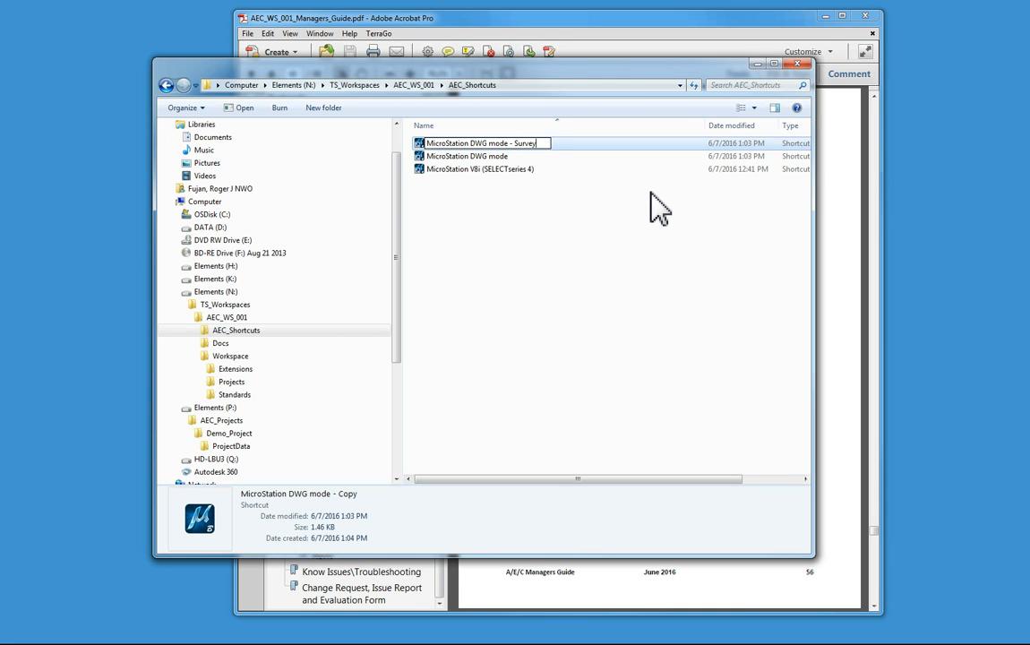
key(Return)
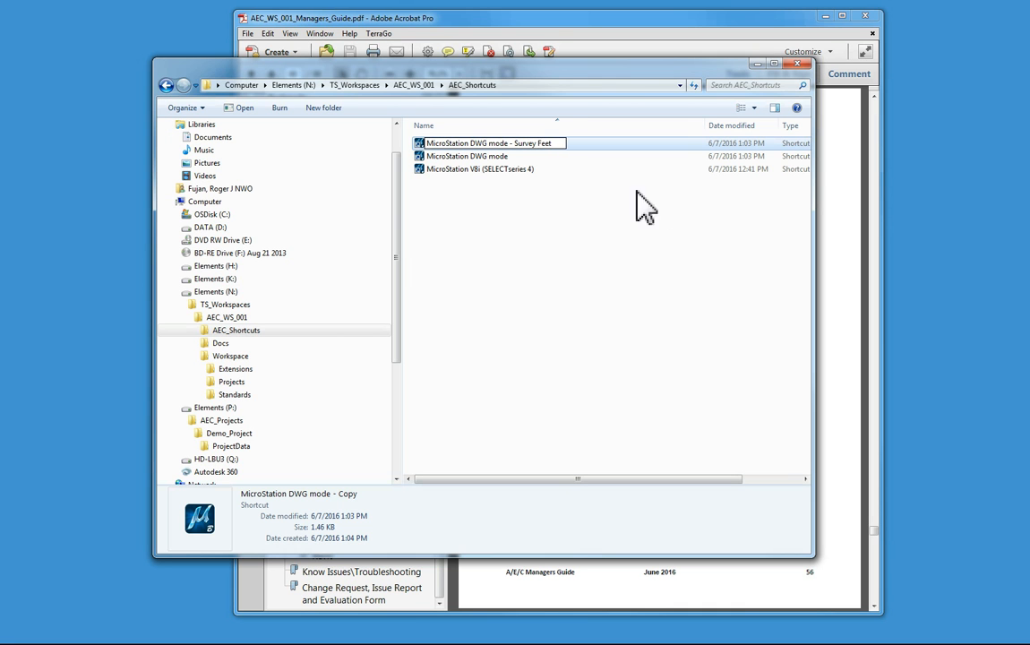
click(582, 211)
Open the properties of the Survey Feet shortcut and copy the -wsAEC_DWG_SurveyFeet switch from the Manager's Guide.
right_click(443, 134)
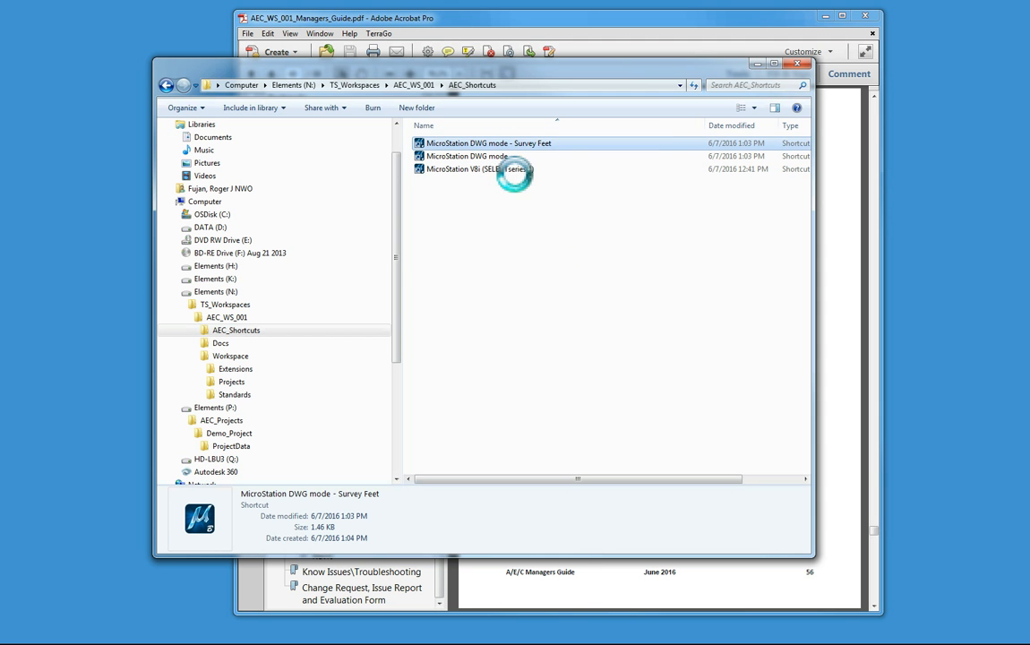
click(542, 421)
drag(574, 152, 128, 108)
click(531, 29)
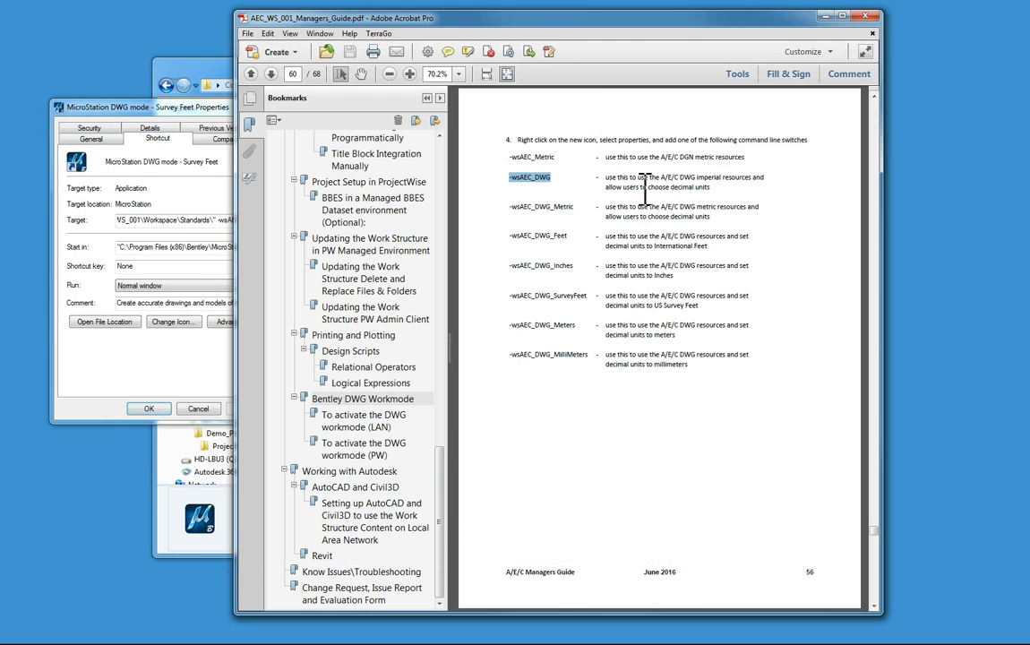
drag(507, 295, 584, 298)
key(ctrl+c)
Replace the -wsAEC_DWG switch in the shortcut's target with -wsAEC_DWG_SurveyFeet, restore the closing quotation mark after Standards\, and save the properties.
click(163, 108)
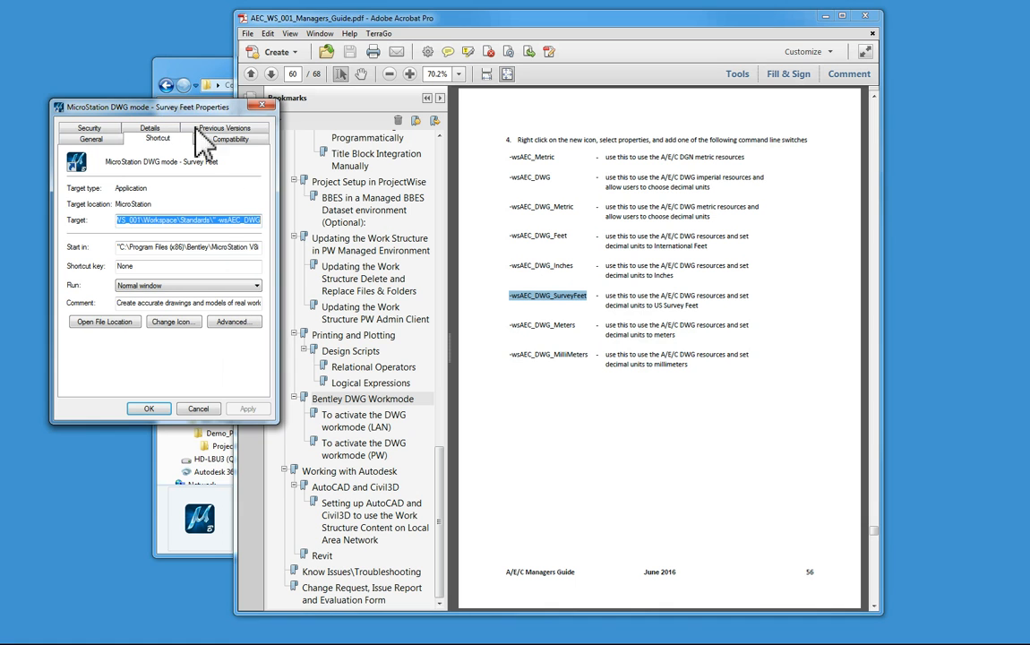
click(222, 222)
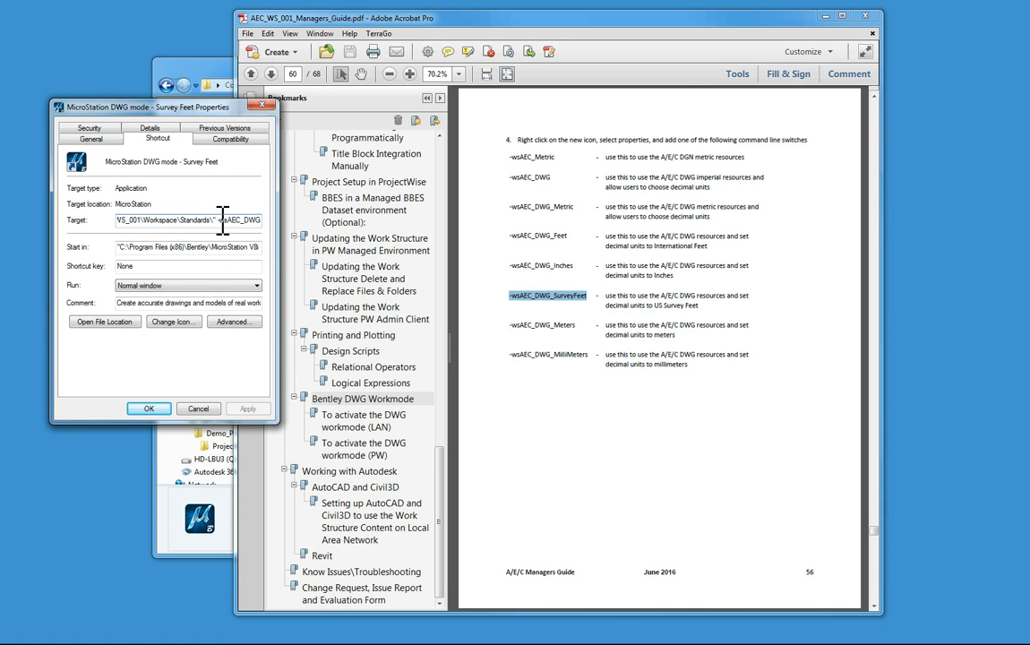
drag(214, 220, 311, 225)
key(ctrl+v)
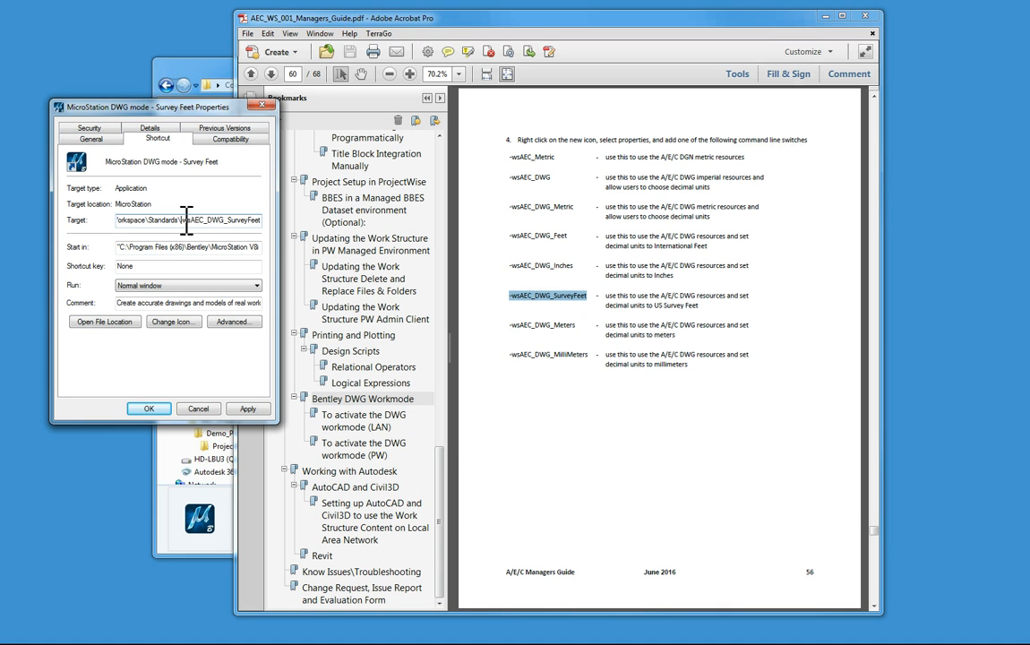
text(")
click(148, 409)
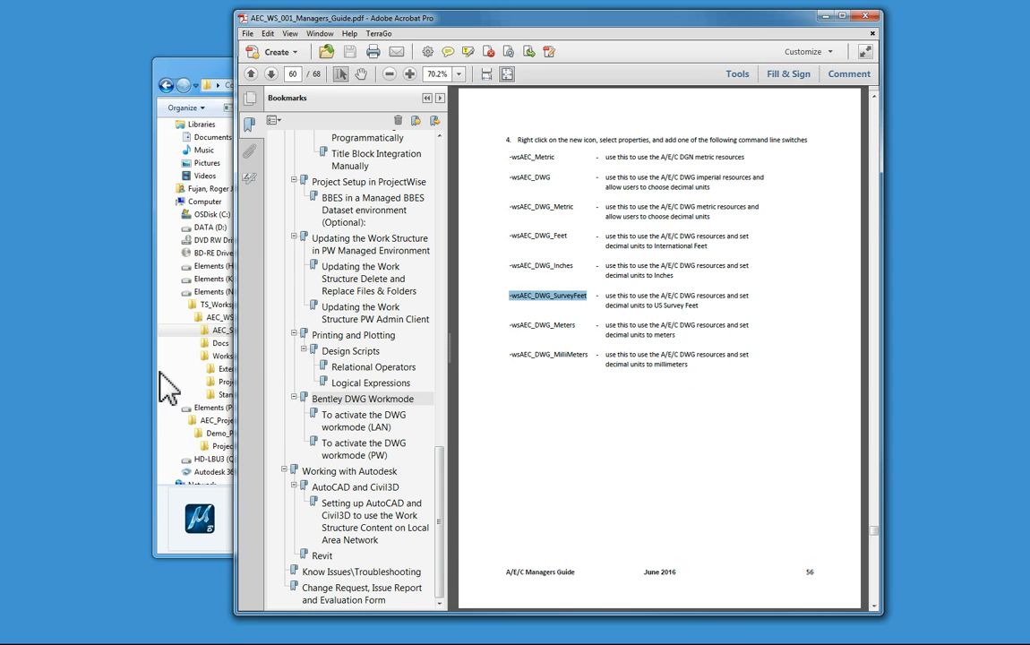
Review the DWG mode and Survey Feet shortcuts in AEC_Shortcuts, and return to the switch list in the Manager's Guide.
click(199, 72)
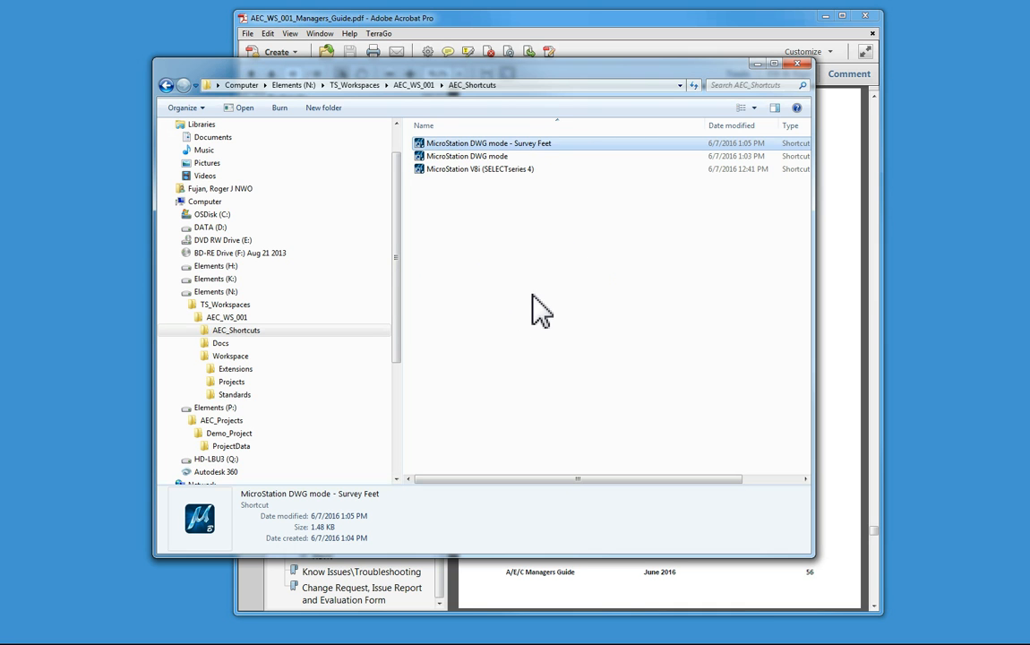
click(462, 156)
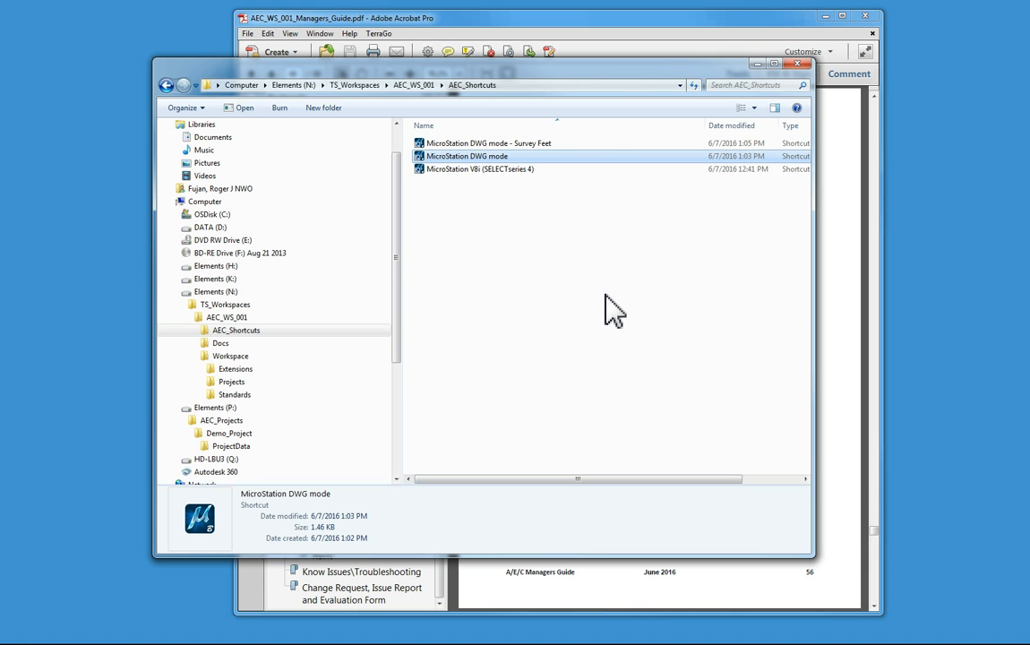
click(443, 143)
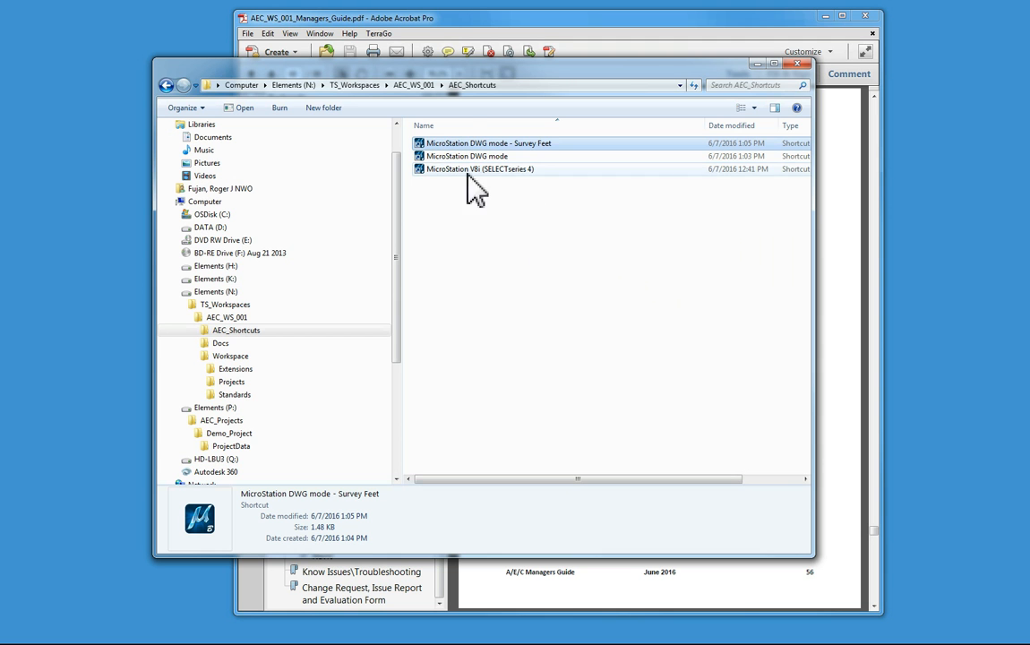
click(532, 291)
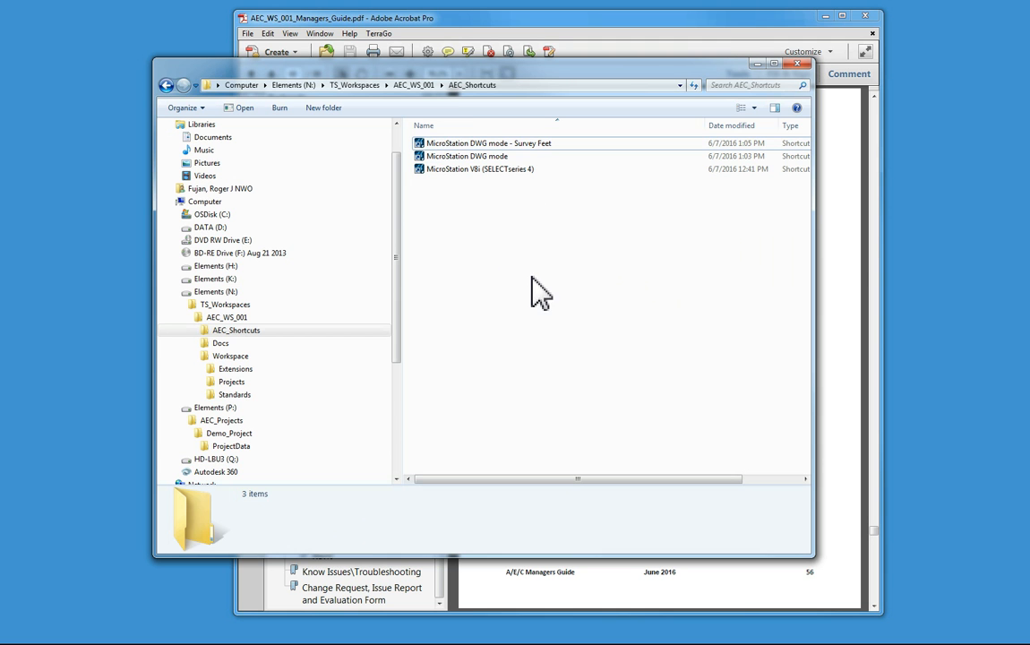
click(722, 31)
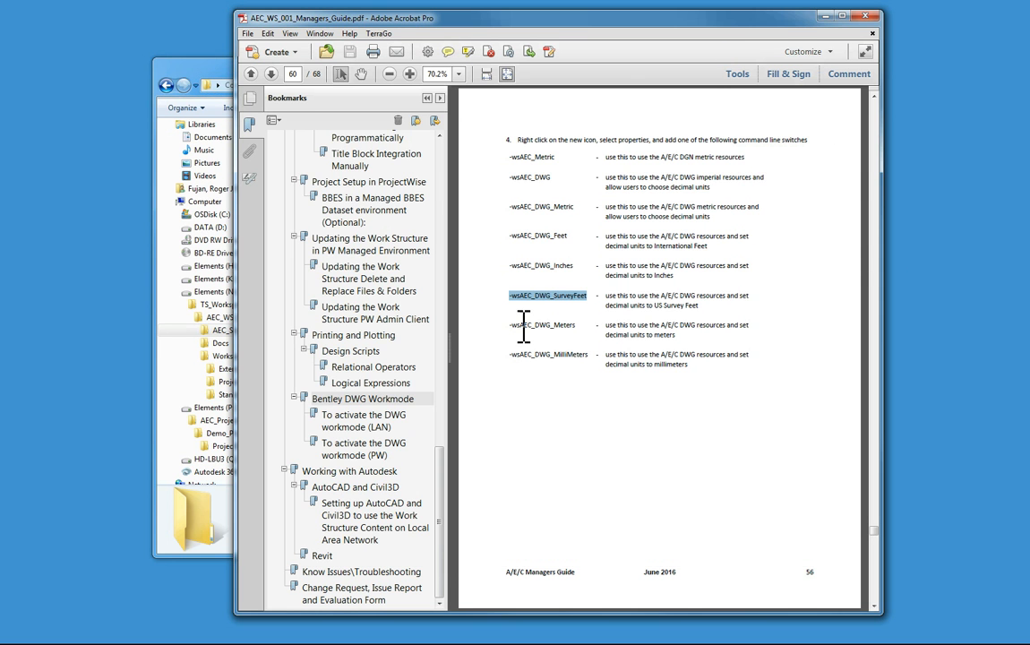